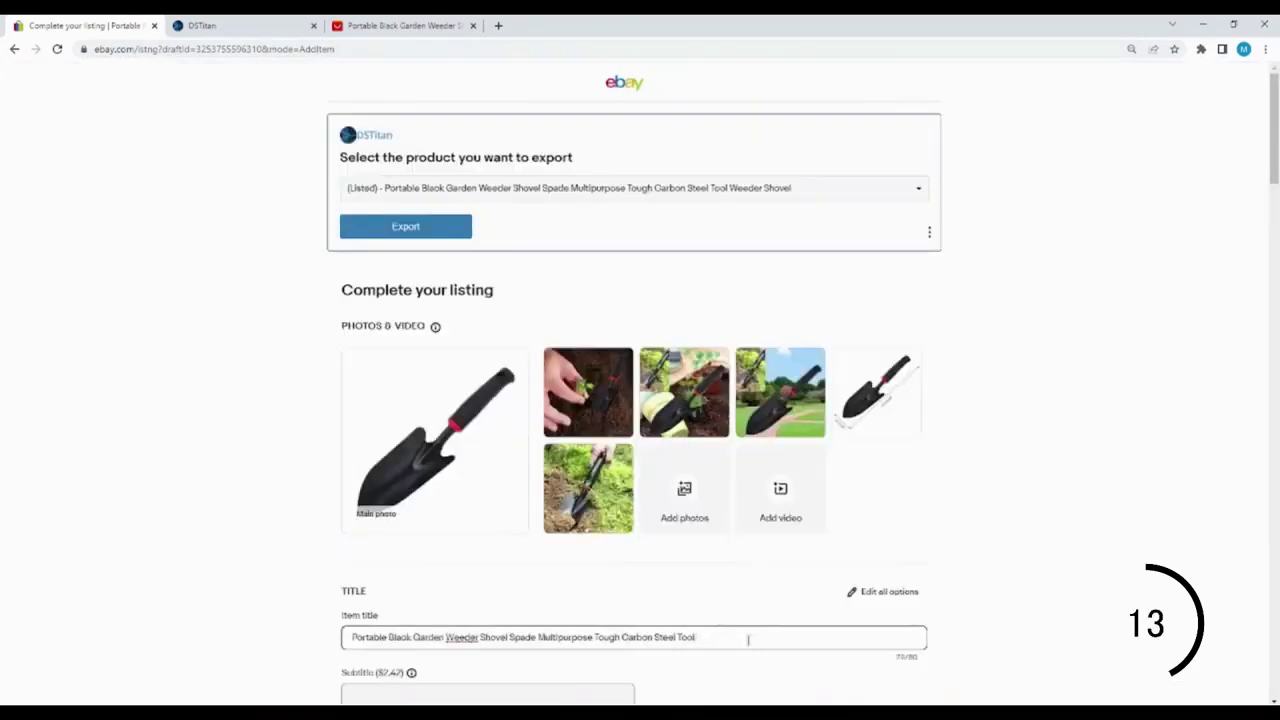
Insert the saved TITAN custom template into the item description of the eBay garden shovel listing
scroll(697, 491, down, 15)
scroll(590, 406, down, 5)
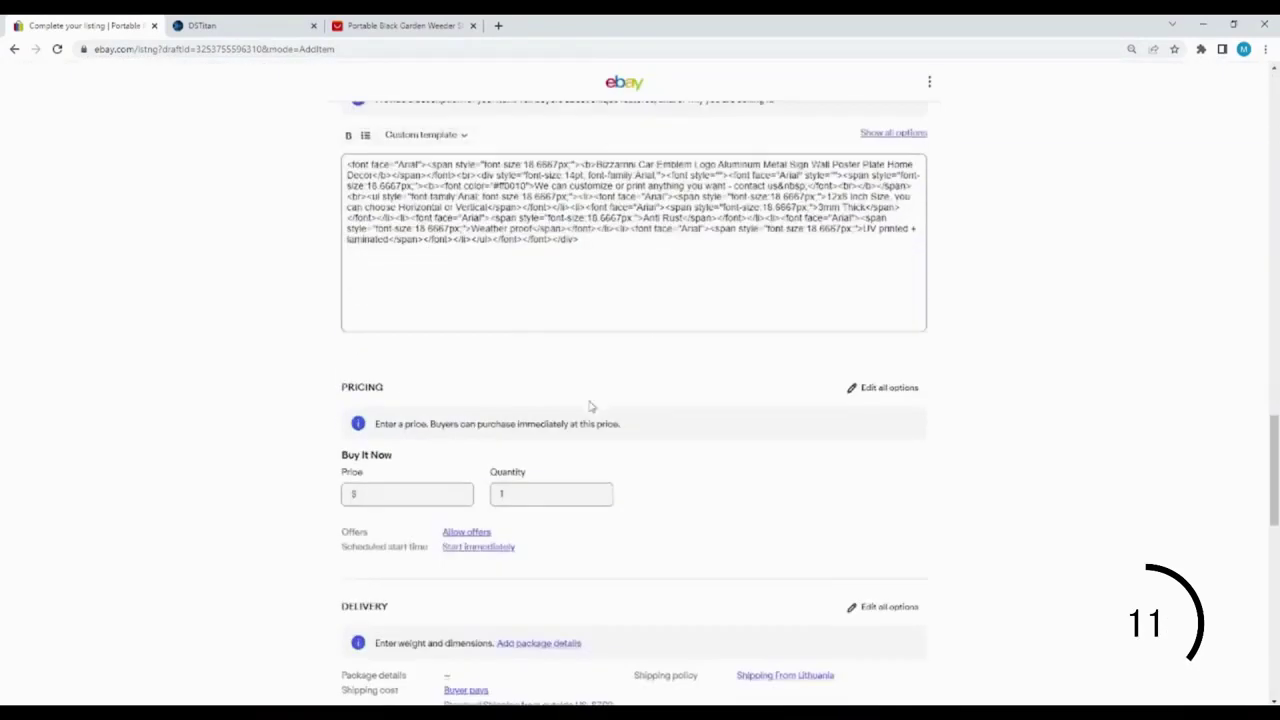
scroll(480, 349, up, 2)
click(468, 337)
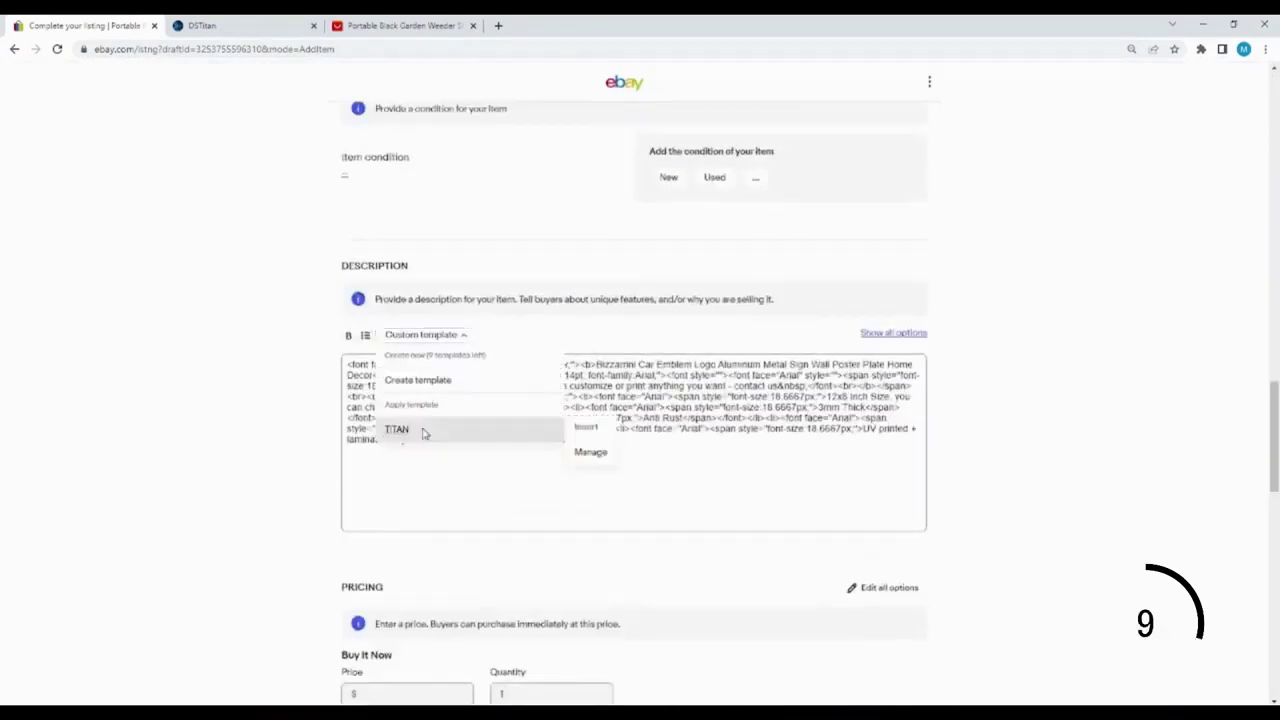
click(565, 430)
scroll(463, 397, down, 10)
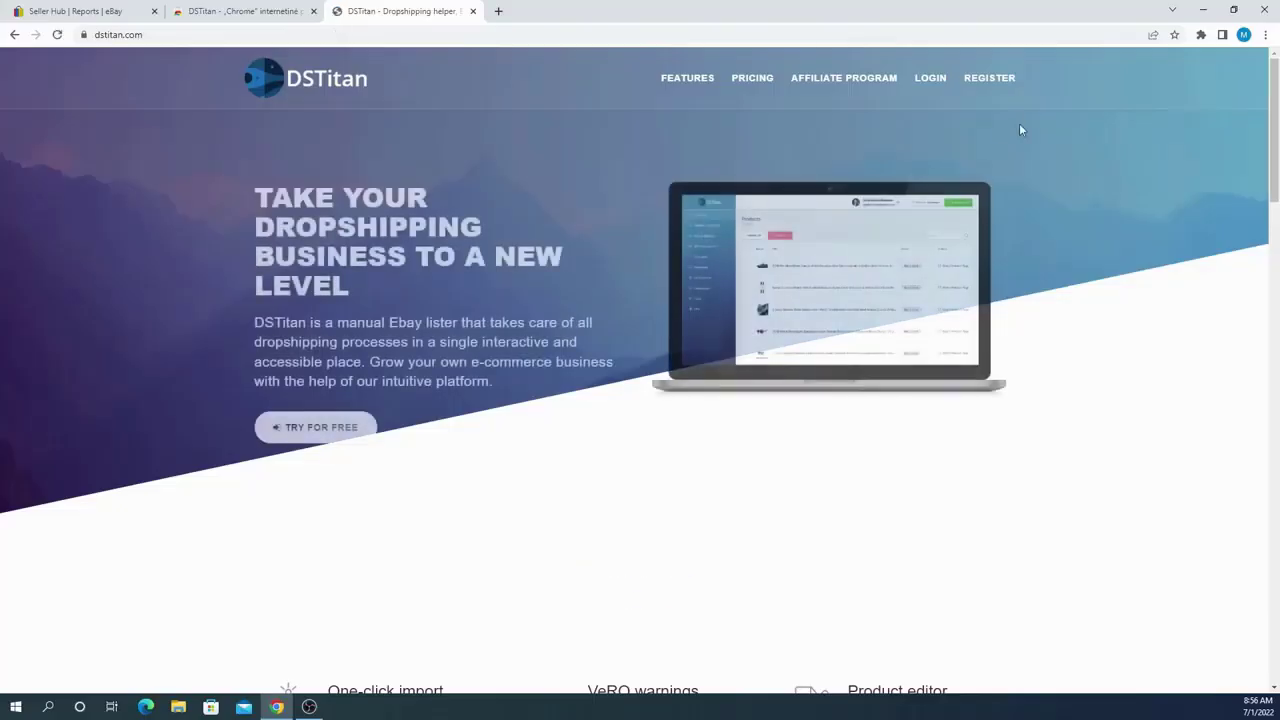
Log in to DSTitan from its website with the existing Google account
click(942, 84)
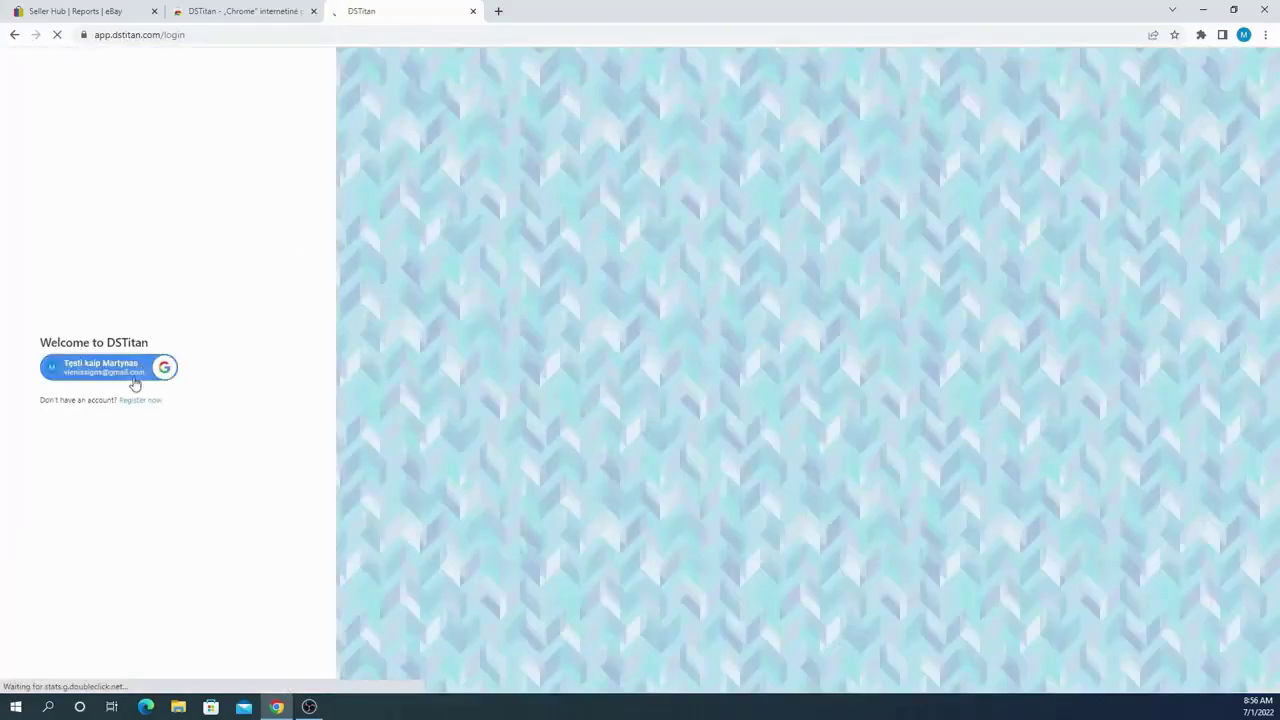
click(110, 367)
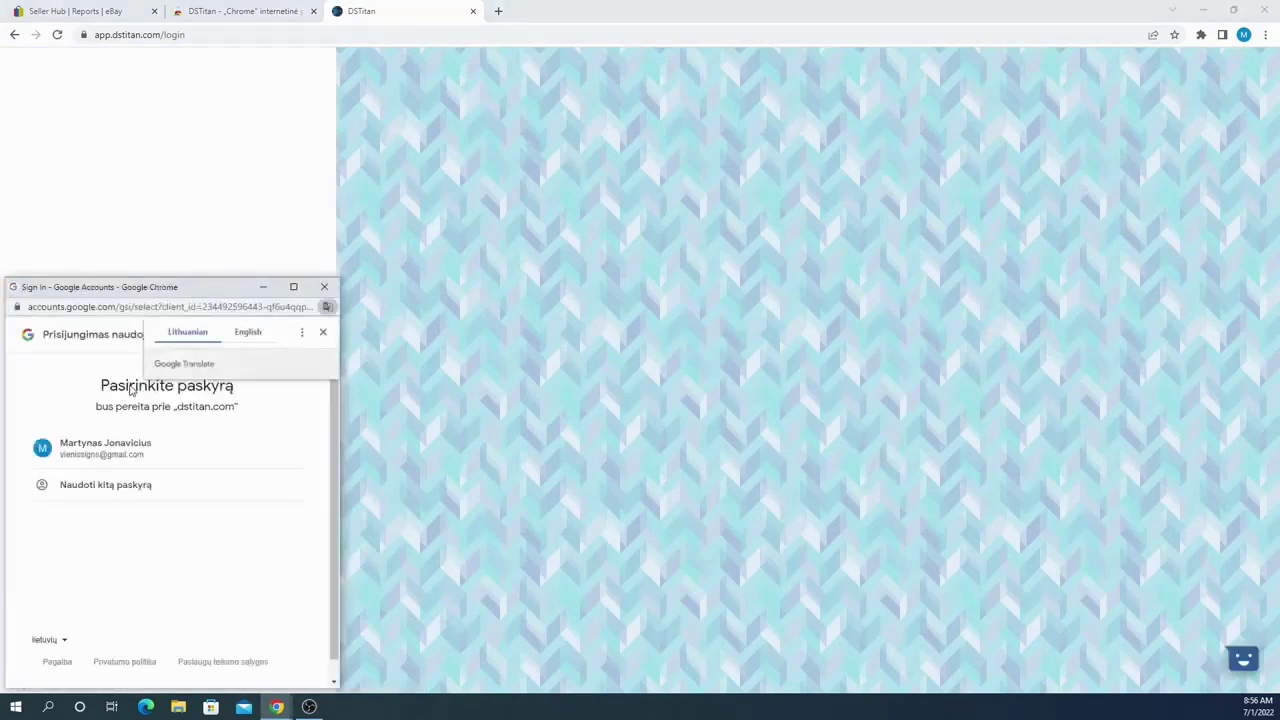
click(130, 447)
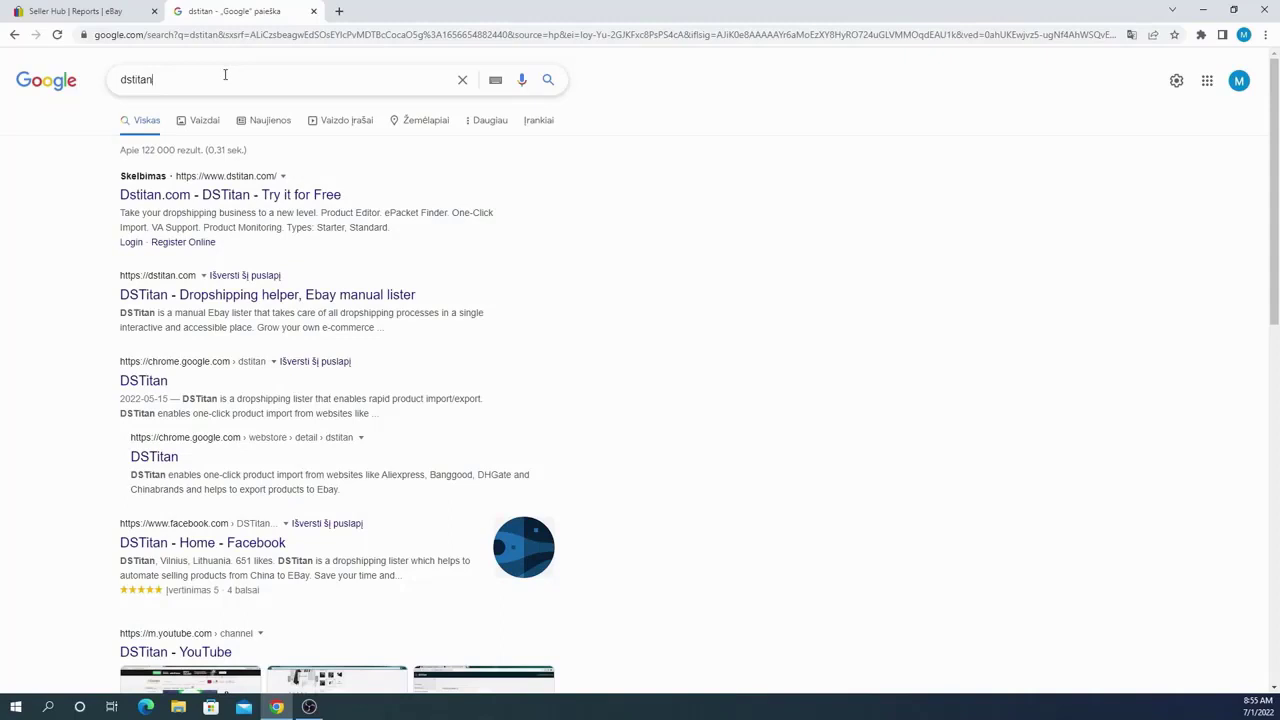
Search Google for "dstitan download" and try to add the DSTitan extension from its Chrome Web Store page
text(download)
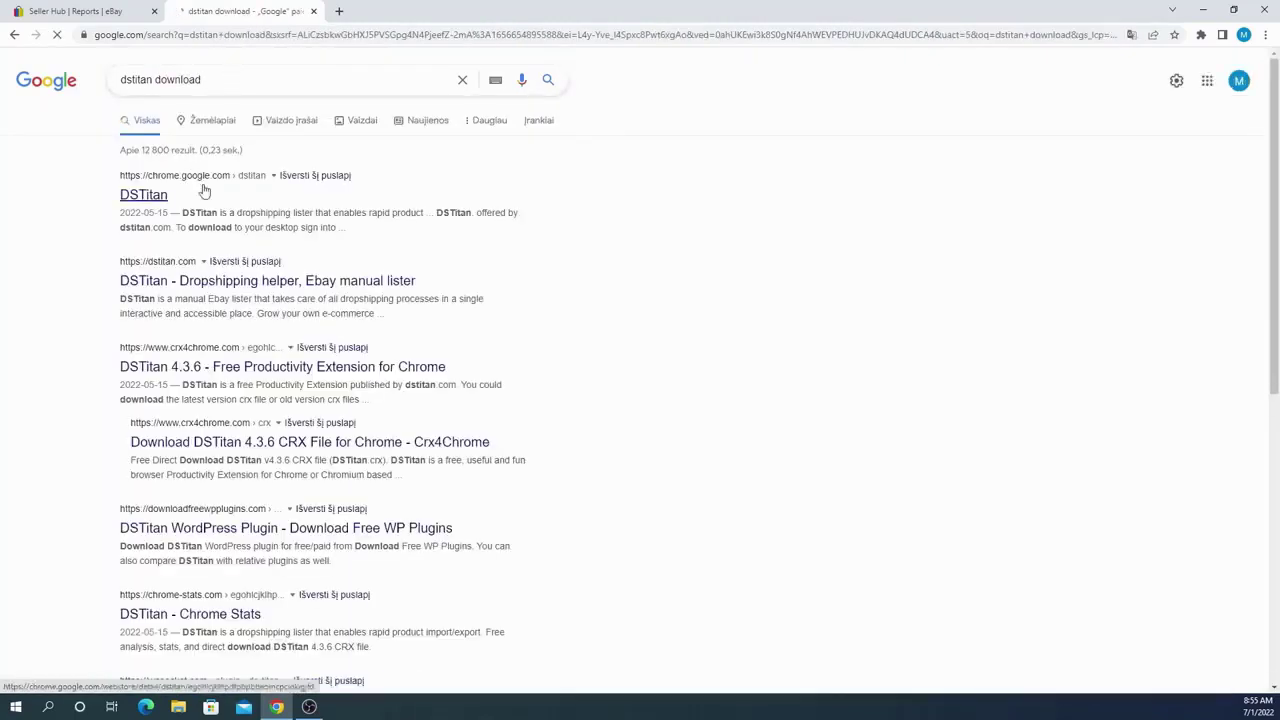
click(157, 197)
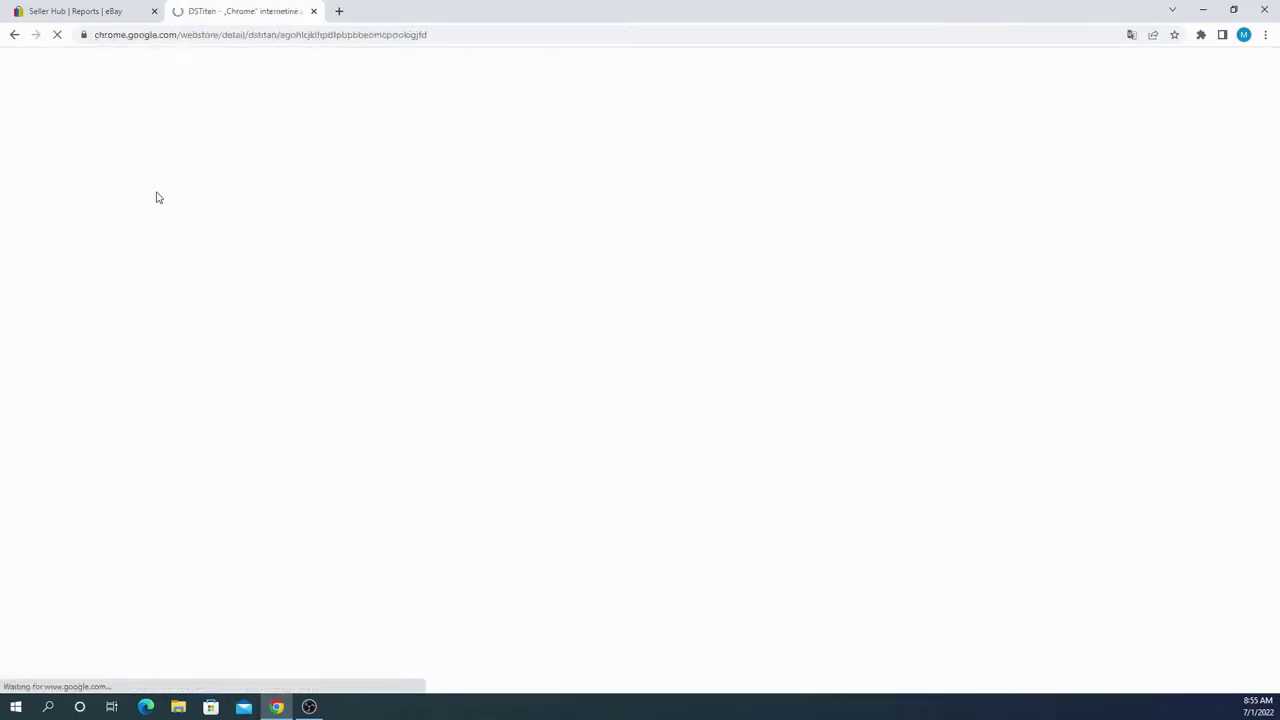
click(908, 163)
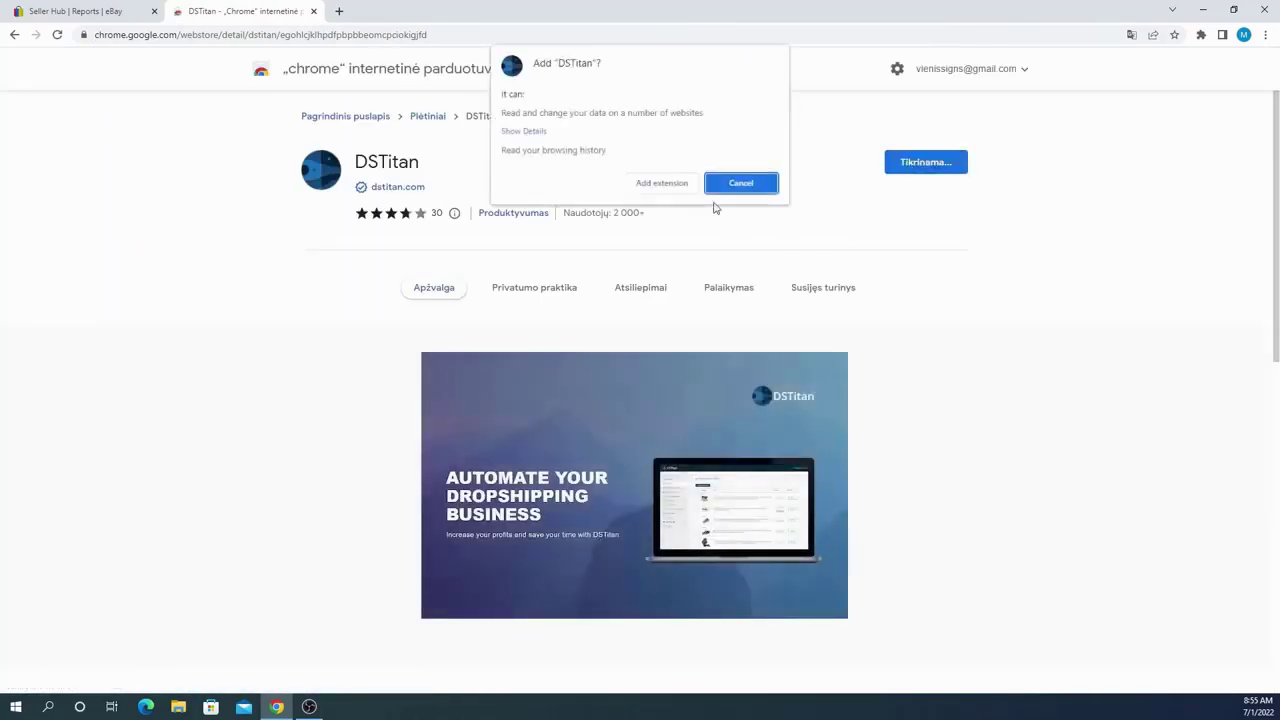
click(738, 183)
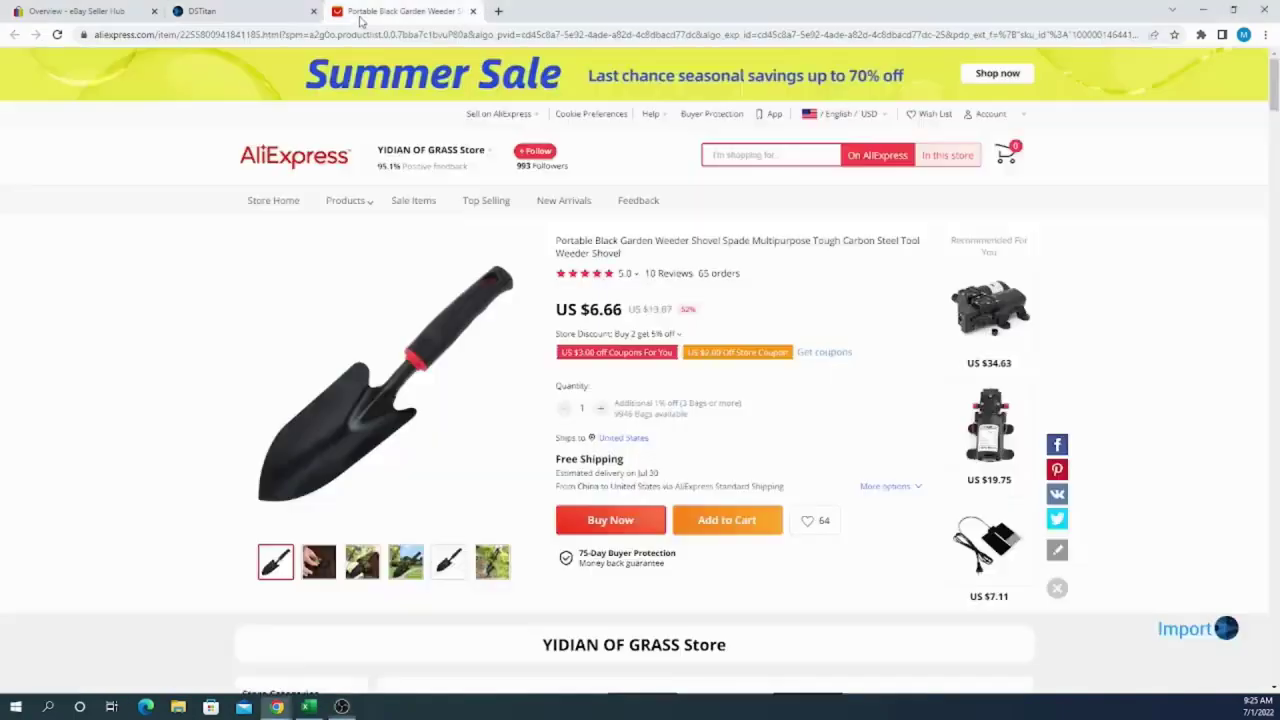
Import the black garden weeder shovel from AliExpress into DSTitan and reload the DSTitan product list
click(362, 22)
click(1212, 628)
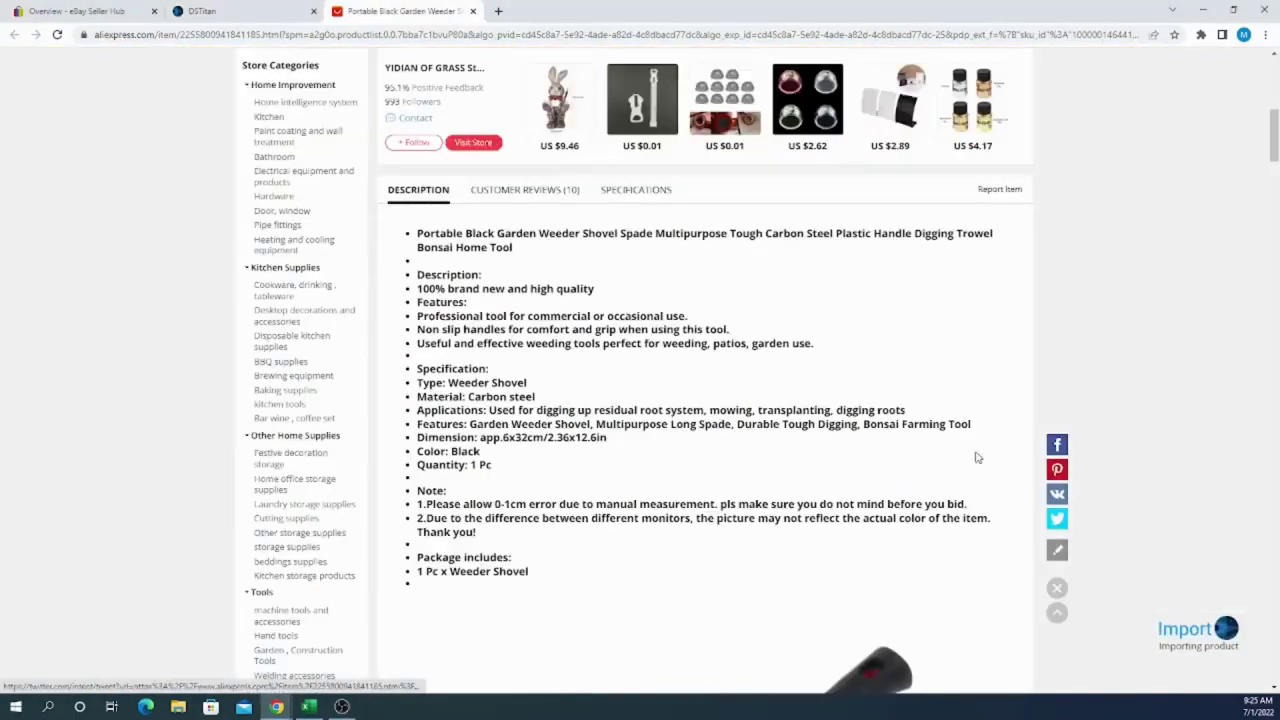
click(228, 14)
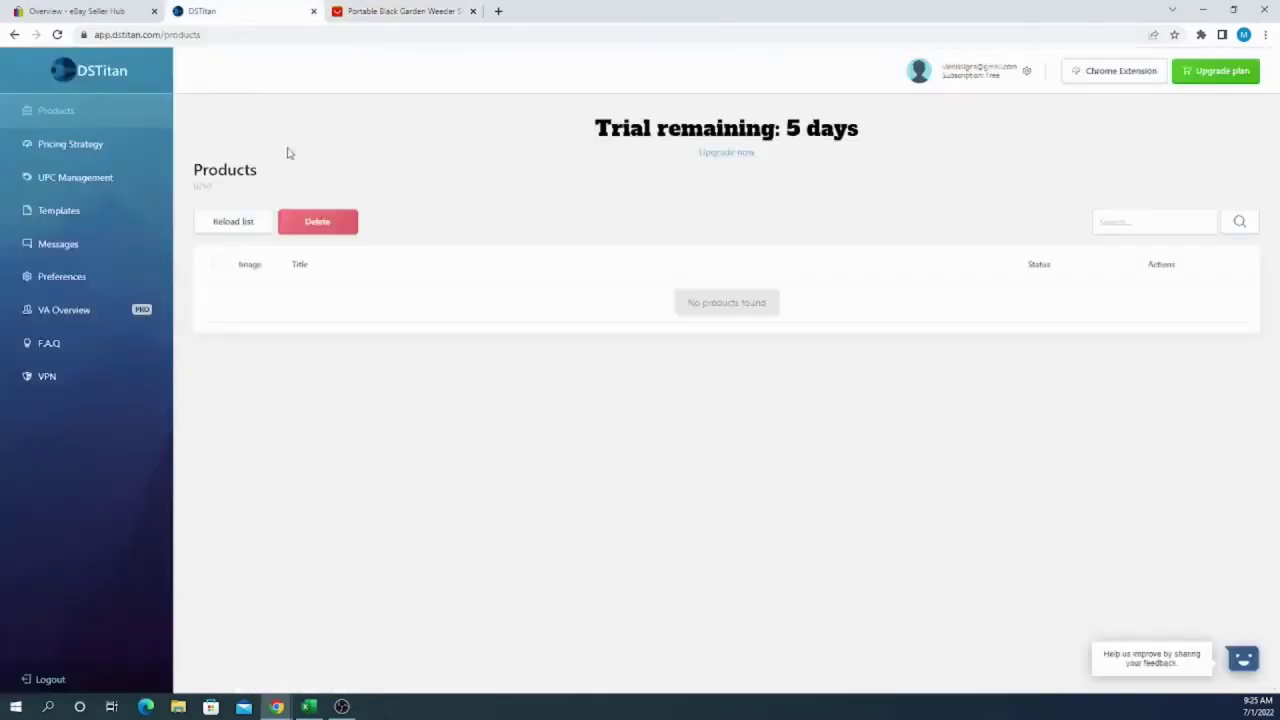
click(253, 224)
click(253, 224)
drag(193, 190, 217, 190)
click(216, 191)
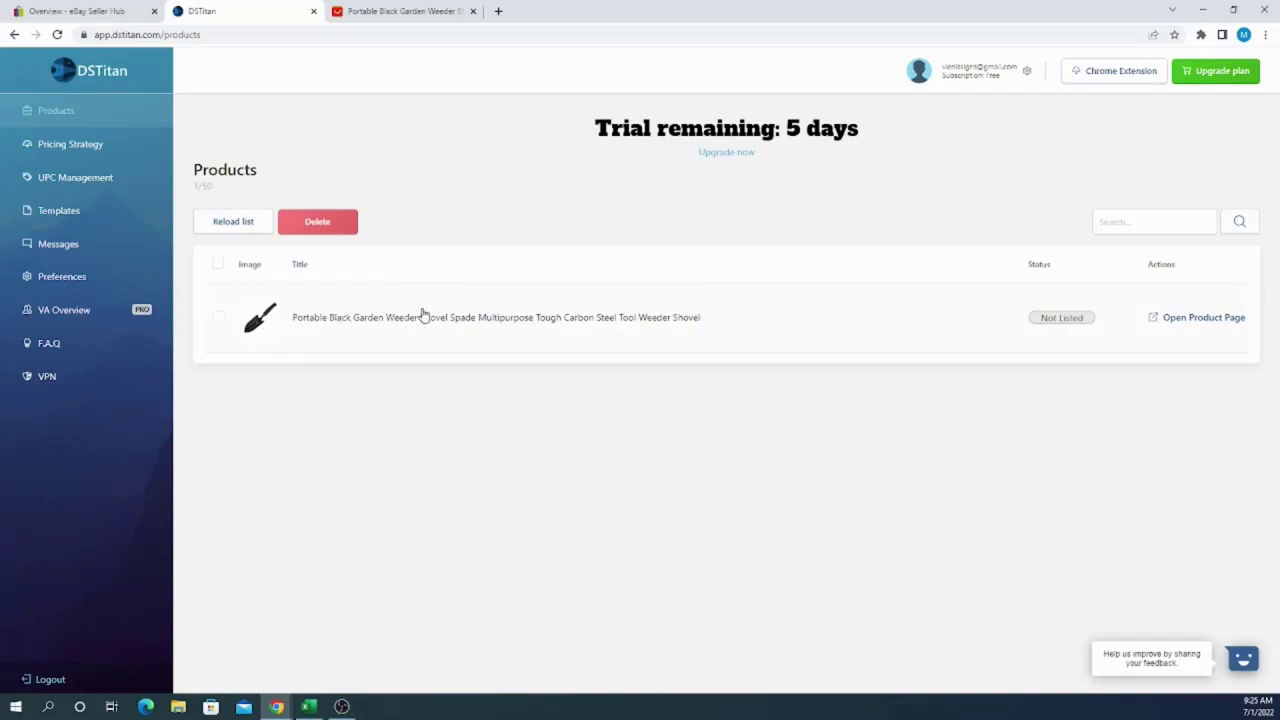
Delete the imported weeder shovel from the product list and check the product count
click(220, 320)
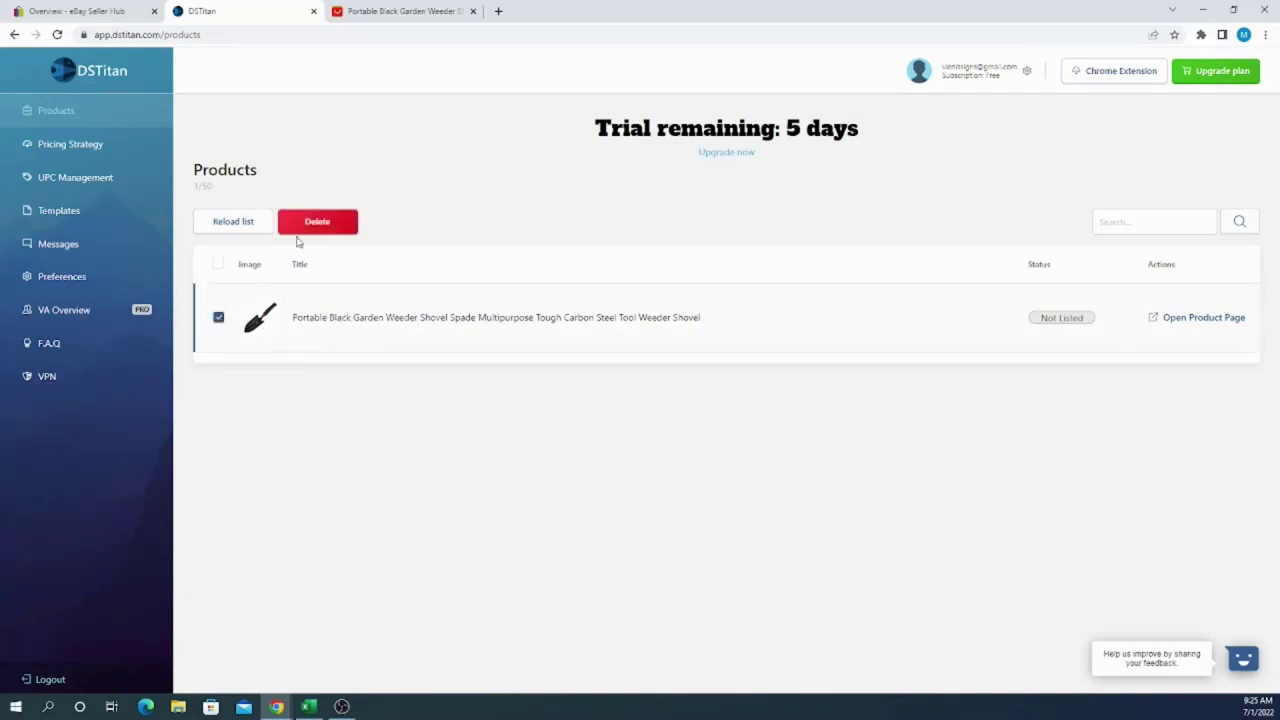
click(313, 224)
click(660, 168)
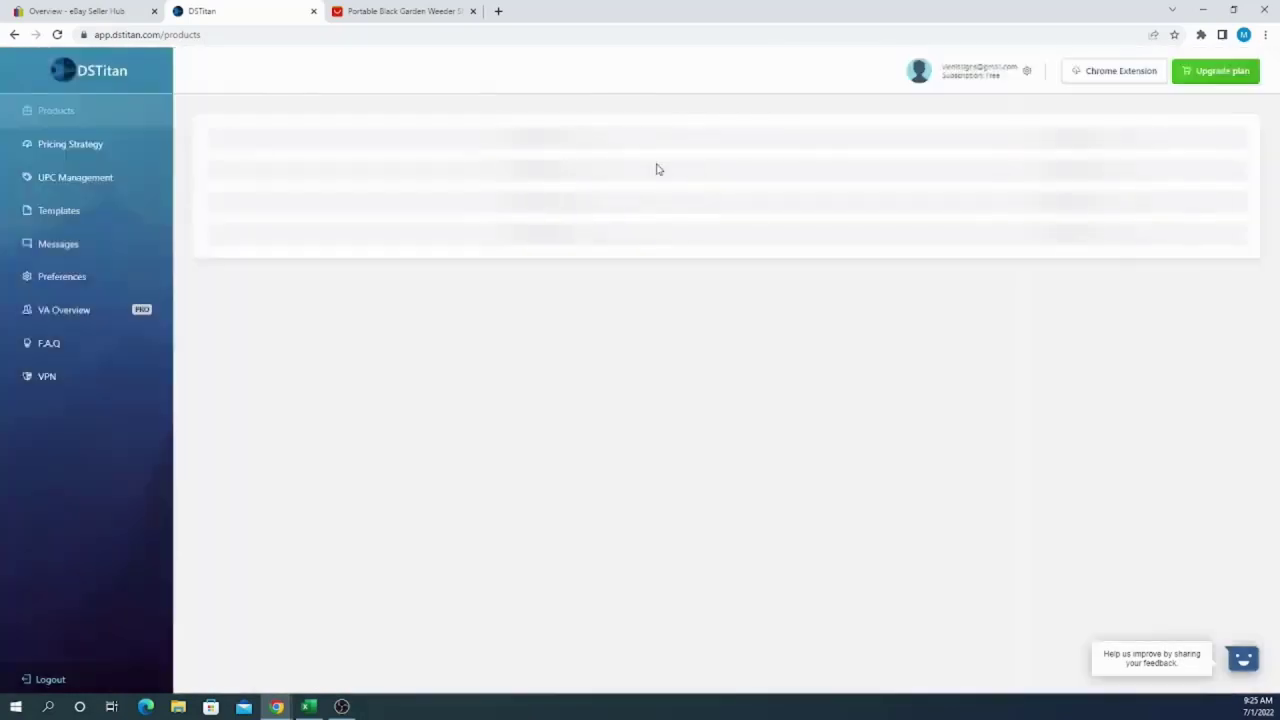
drag(195, 188, 217, 188)
click(221, 191)
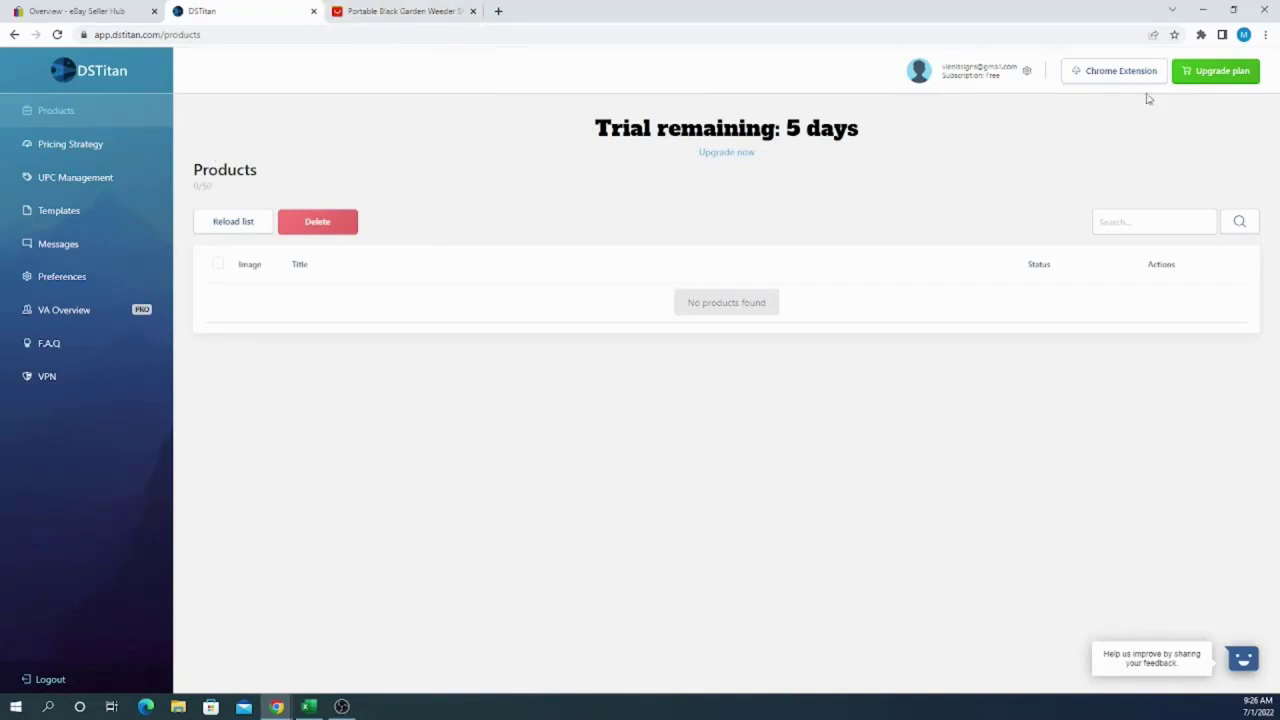
Import the weeder shovel from AliExpress again and try to delete it from the DSTitan product list
click(369, 14)
click(1212, 624)
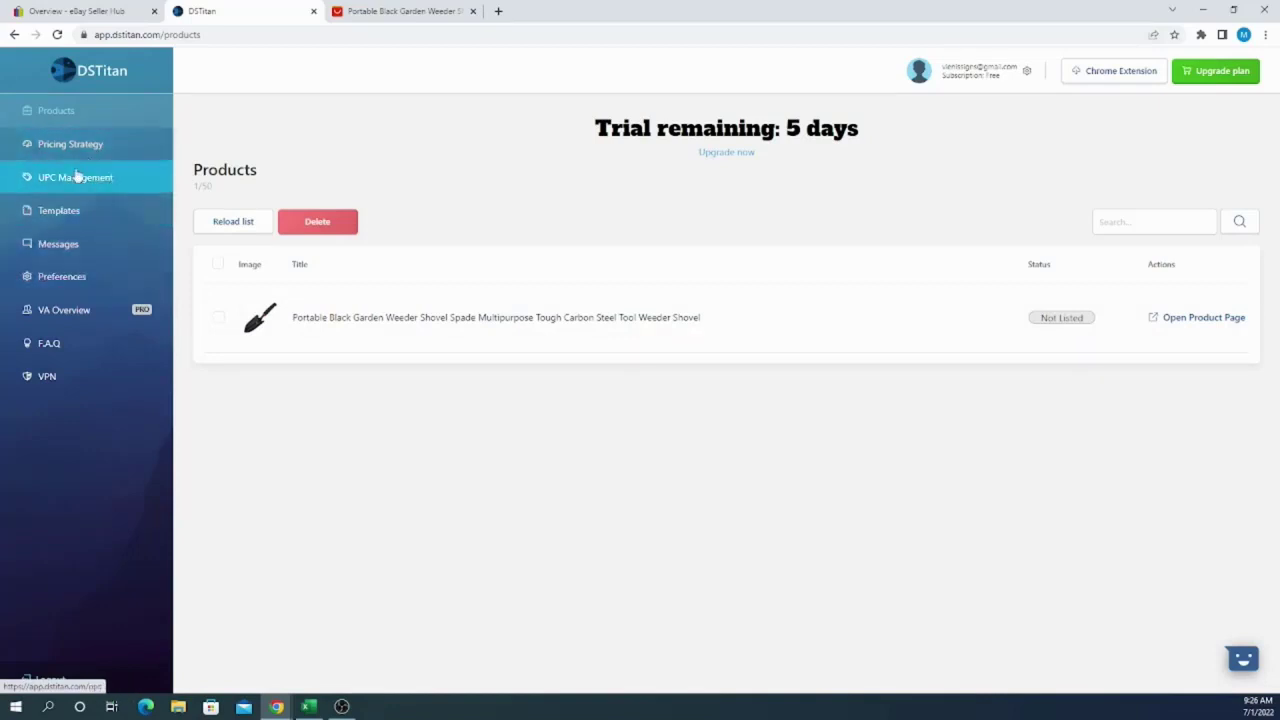
click(219, 320)
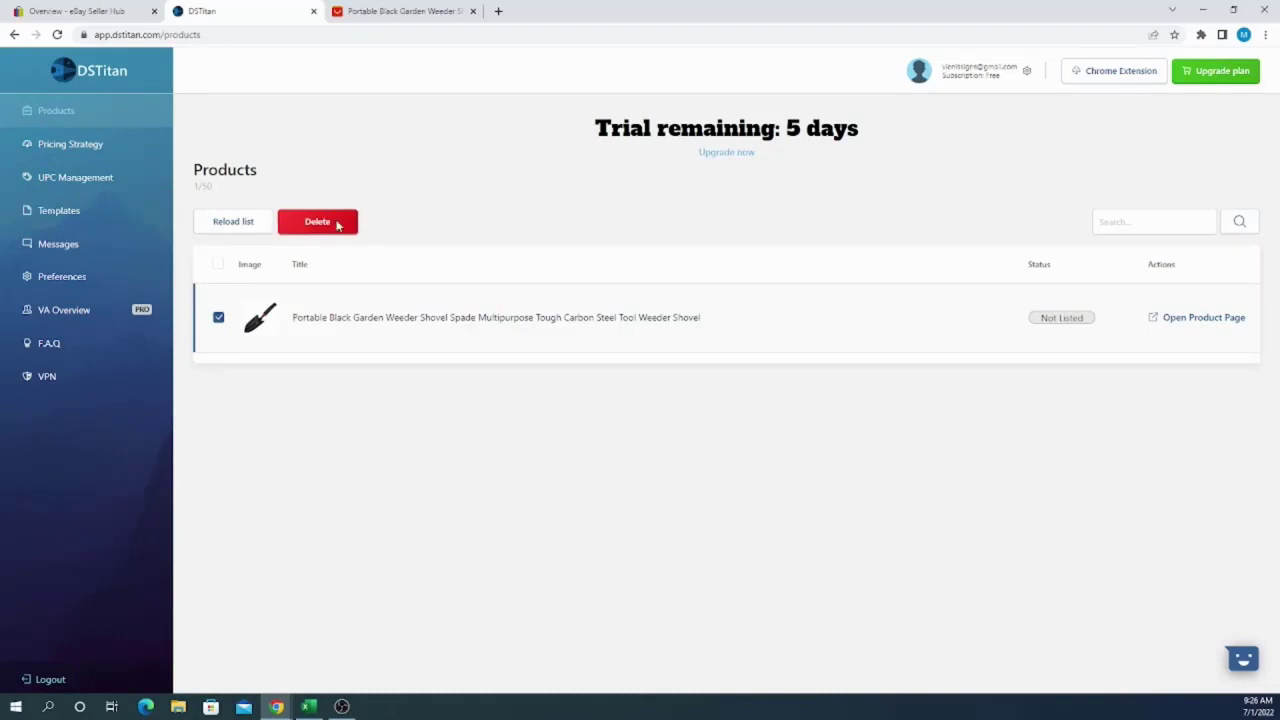
click(338, 222)
In the pricing strategy, set the multiplier for all other prices to 2.3 and keep multiplier pricing selected
click(103, 155)
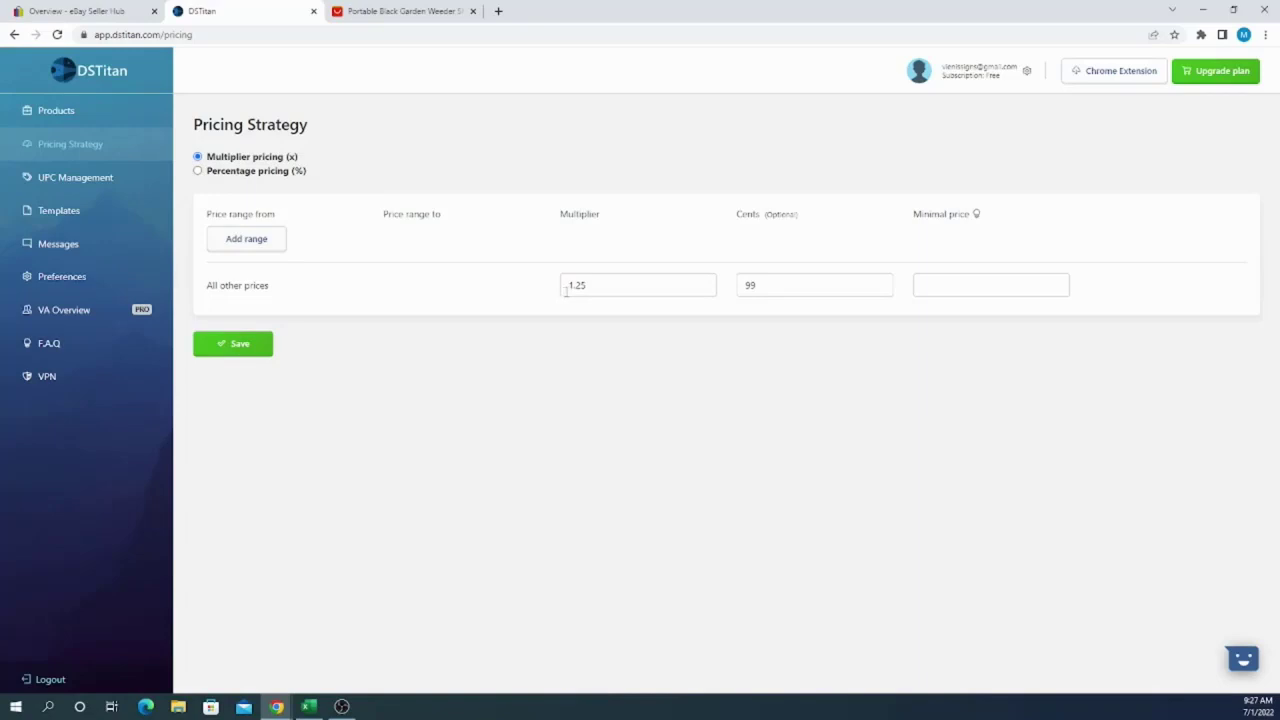
drag(601, 292, 474, 289)
text(2.3)
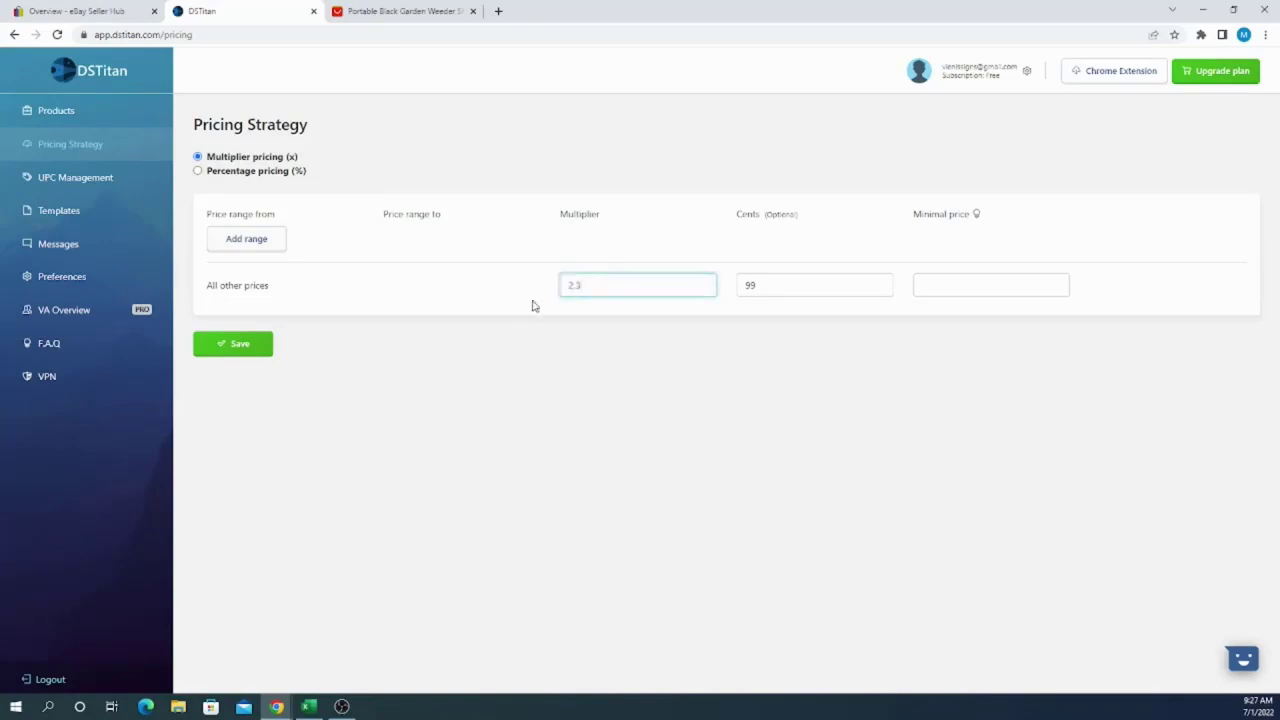
click(585, 315)
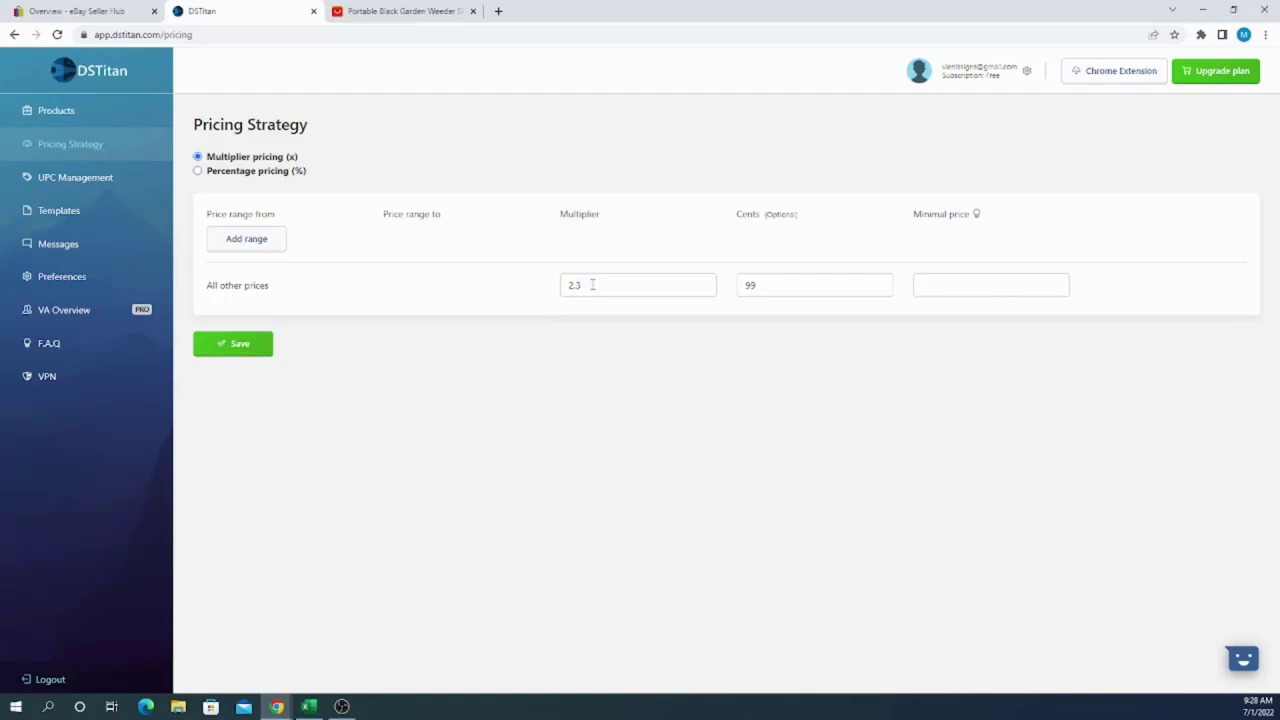
click(198, 172)
click(198, 157)
Set the cents value for all other prices to 87
drag(745, 287, 797, 285)
click(774, 310)
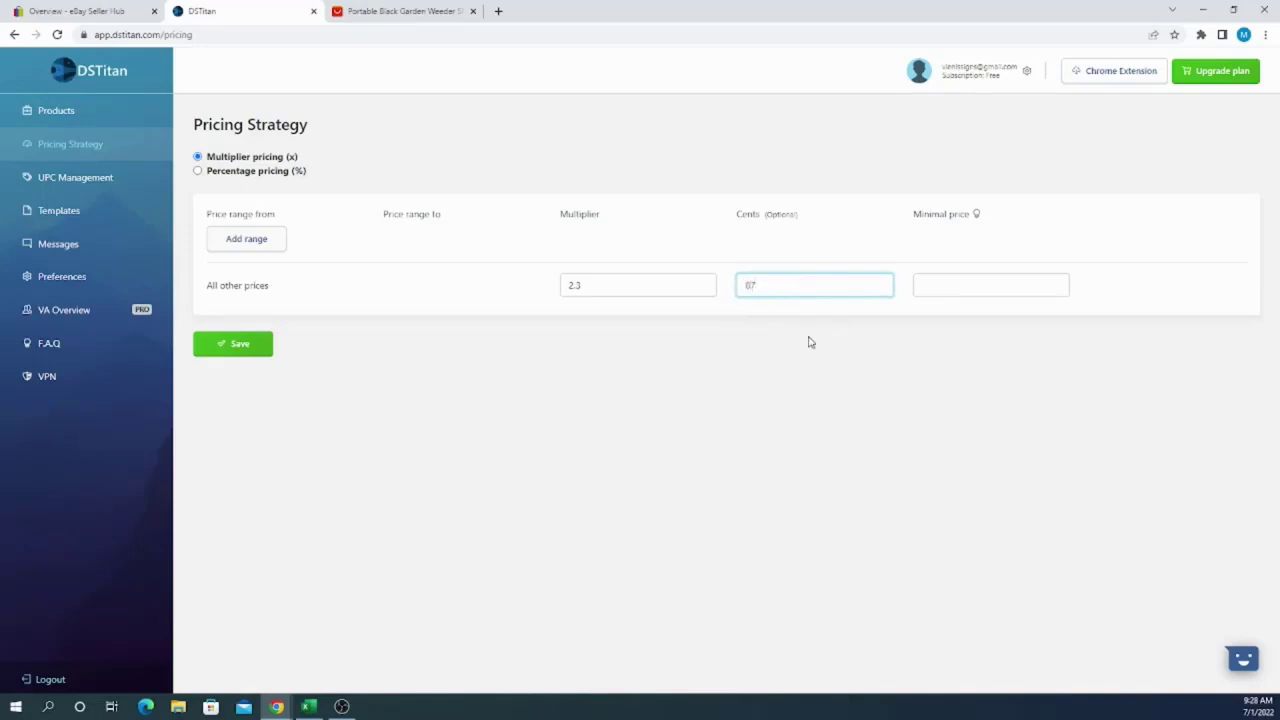
click(749, 310)
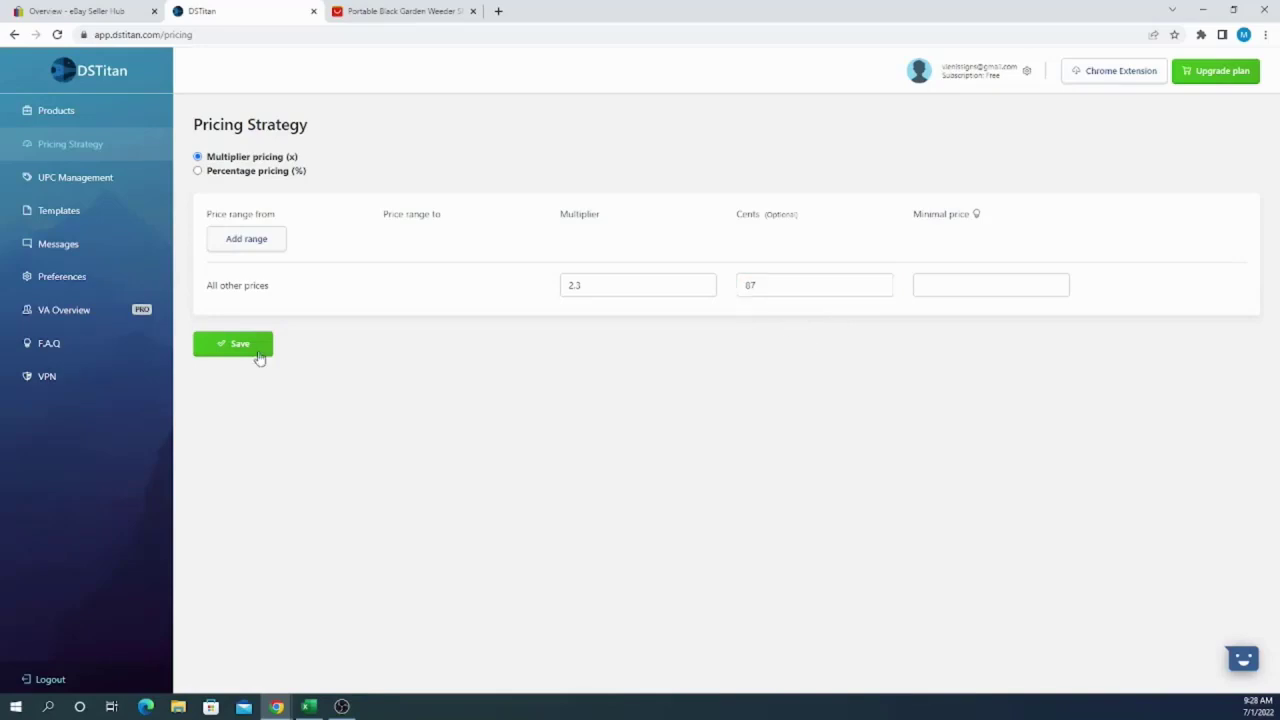
Check the UPC/EAN codes page, and open the DSTitan Product Template to look over its layout and the premium templates
click(120, 184)
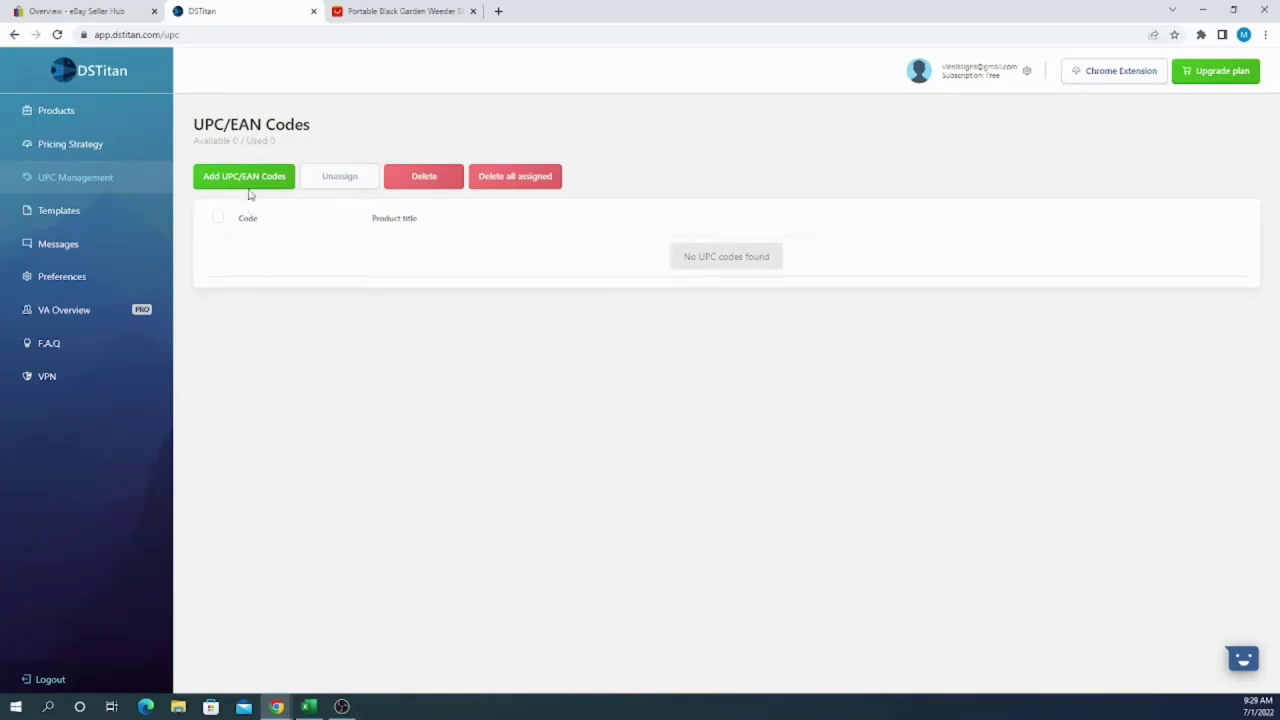
click(129, 220)
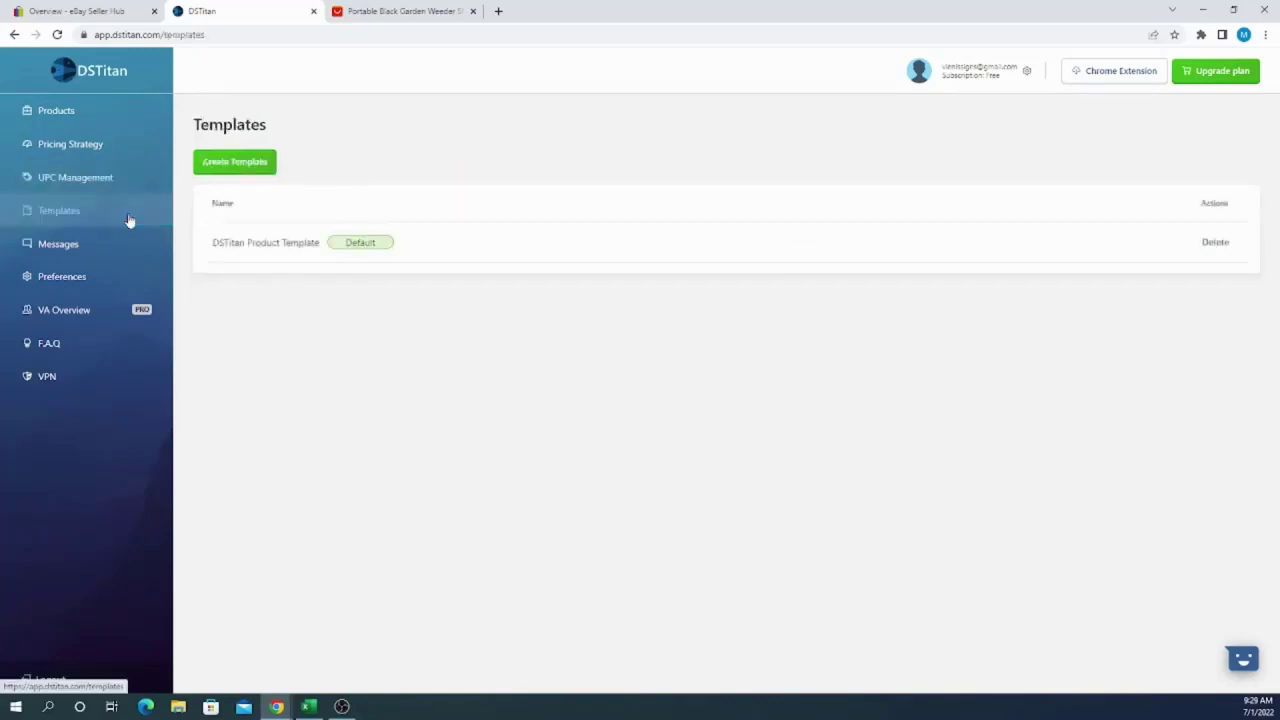
click(237, 244)
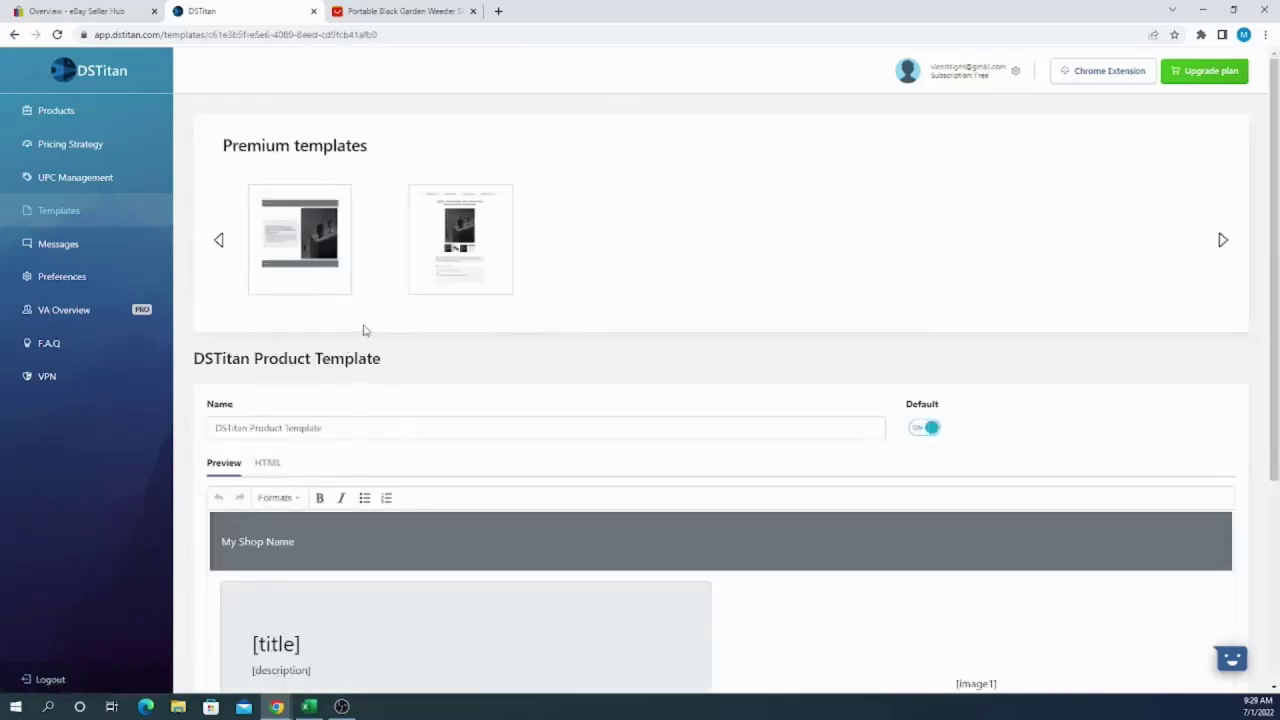
scroll(368, 318, down, 1)
scroll(368, 320, up, 1)
scroll(371, 329, down, 3)
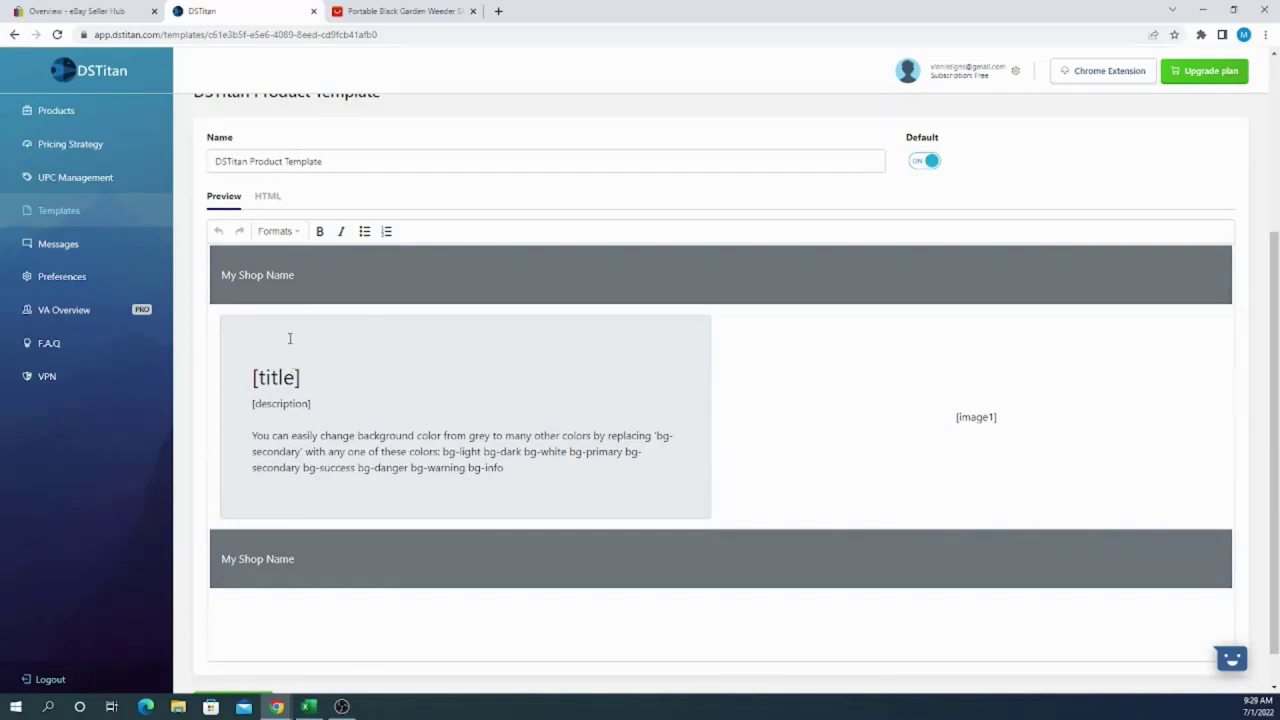
Examine the product template's title and description placeholders, its background color text and its HTML code
drag(257, 377, 296, 378)
click(284, 394)
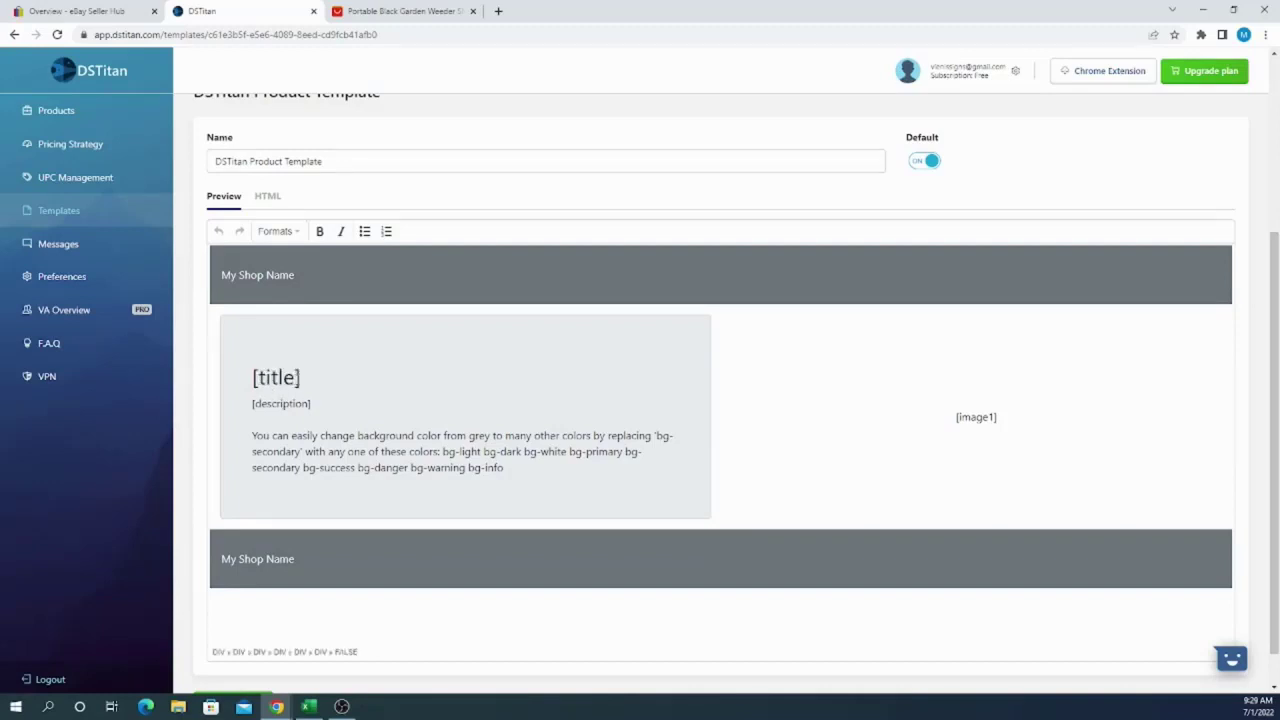
drag(297, 377, 258, 377)
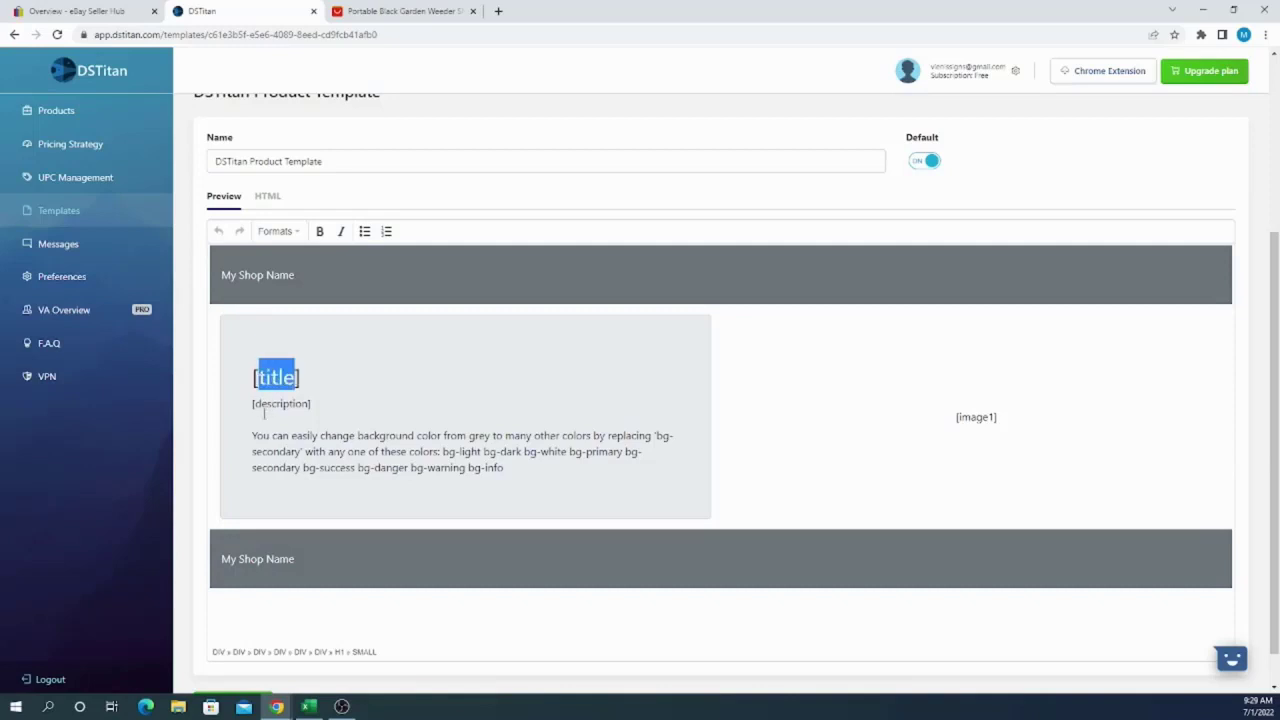
drag(253, 405, 309, 404)
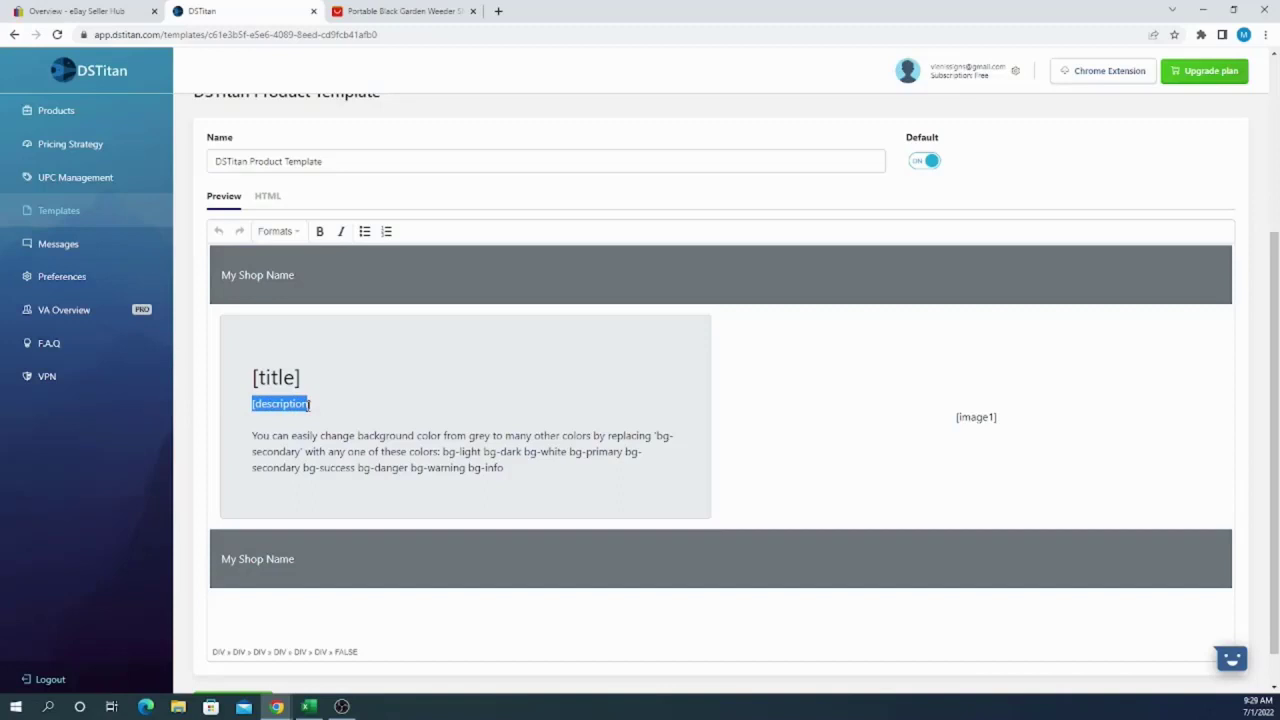
click(309, 404)
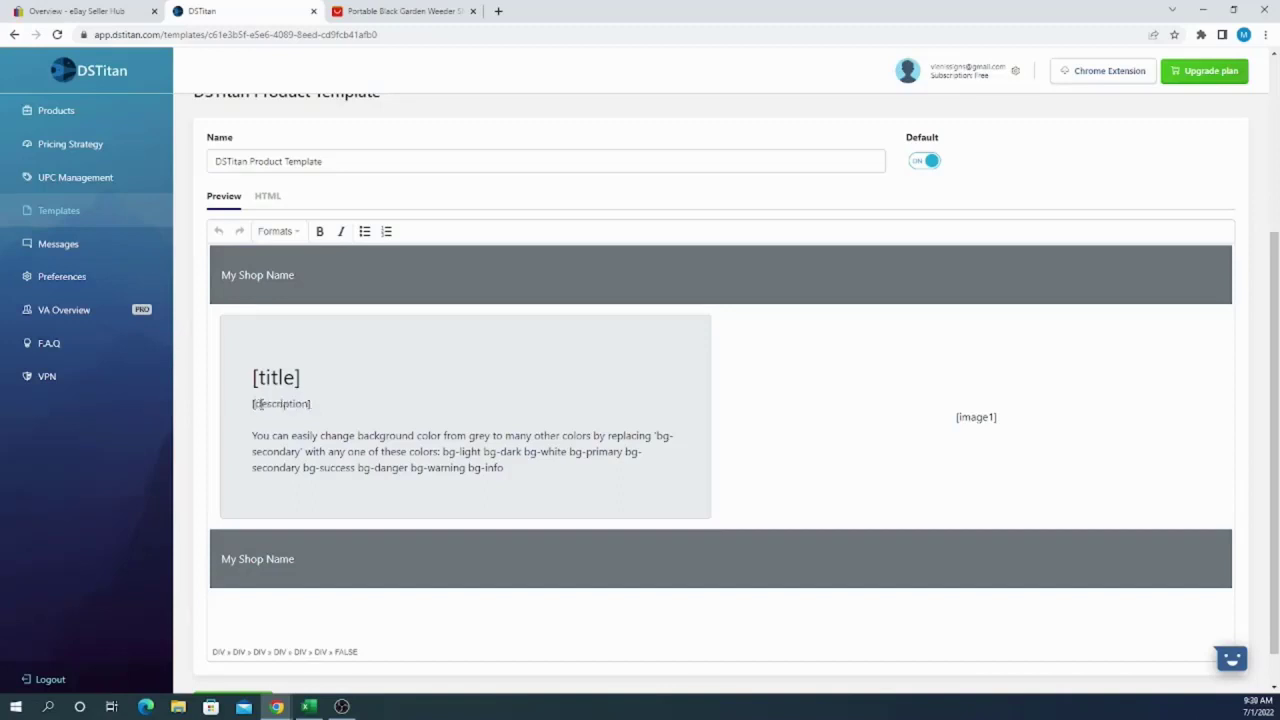
drag(255, 404, 305, 404)
click(309, 418)
triple_click(281, 403)
click(275, 310)
drag(258, 440, 505, 467)
click(522, 471)
scroll(340, 325, down, 1)
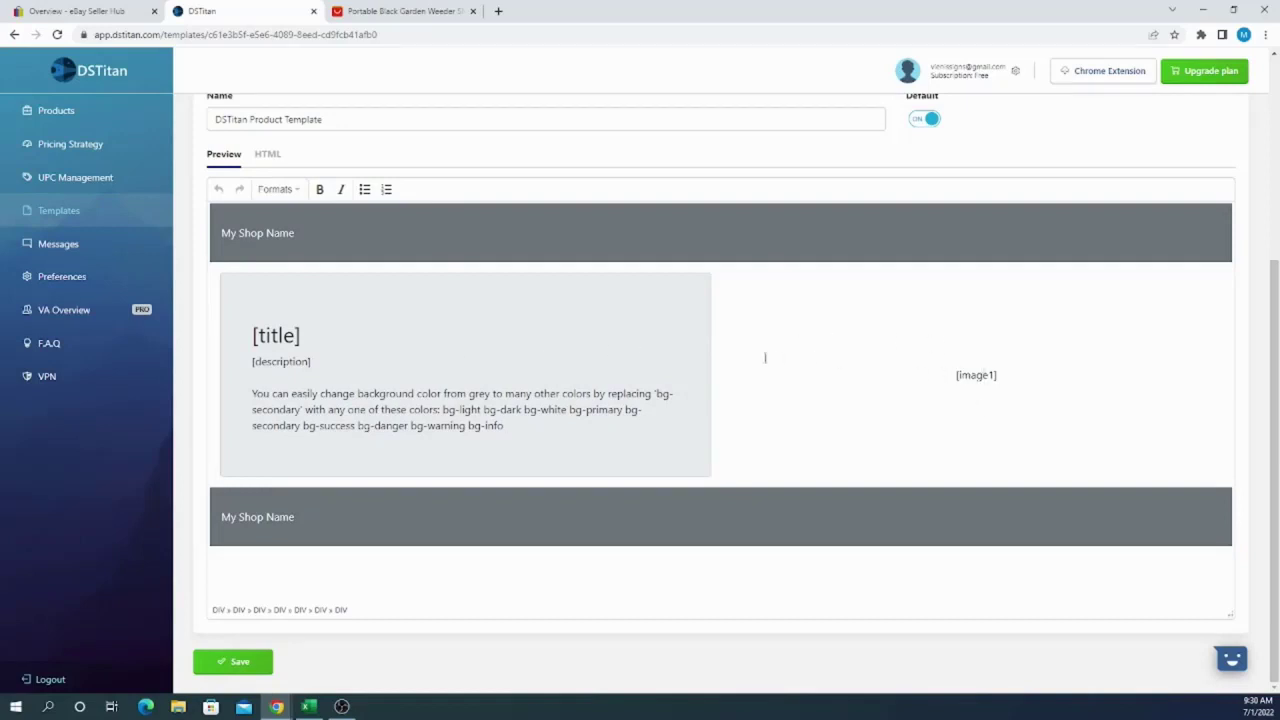
click(268, 154)
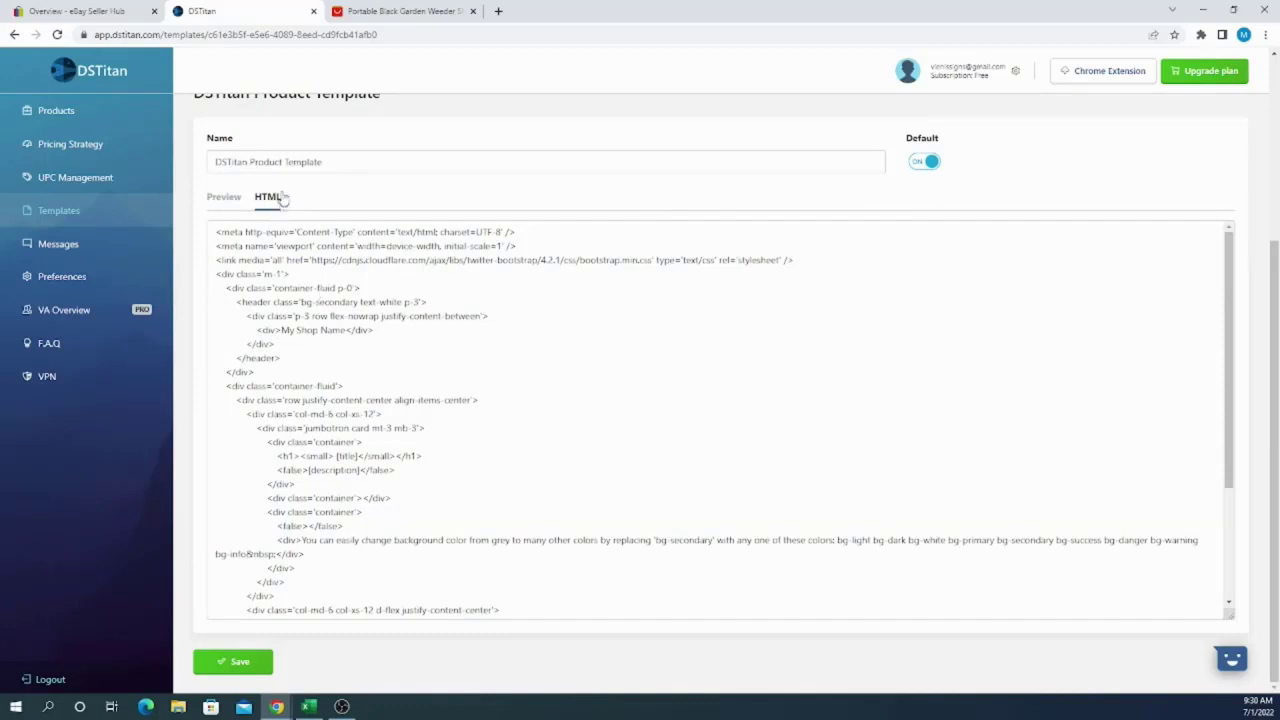
Search Google for "i ways template" in a new browser tab and open the i-ways page for creating eBay templates
click(498, 11)
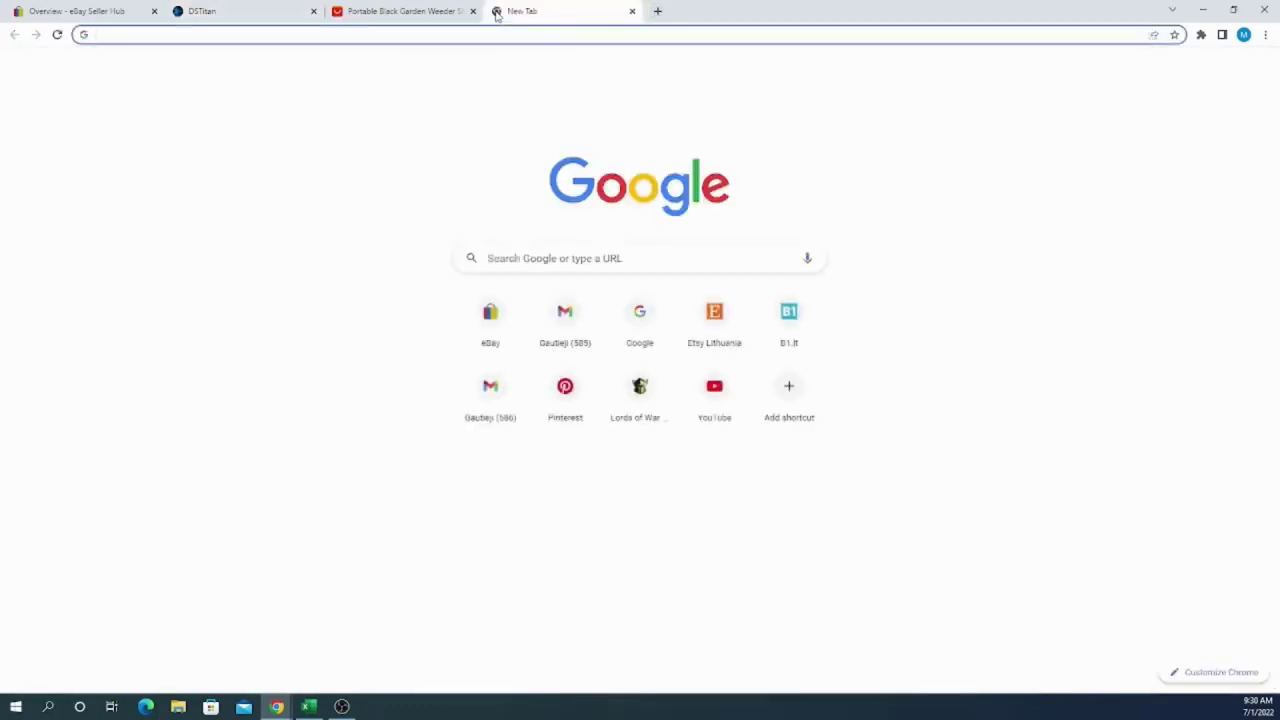
click(512, 316)
text(i wa)
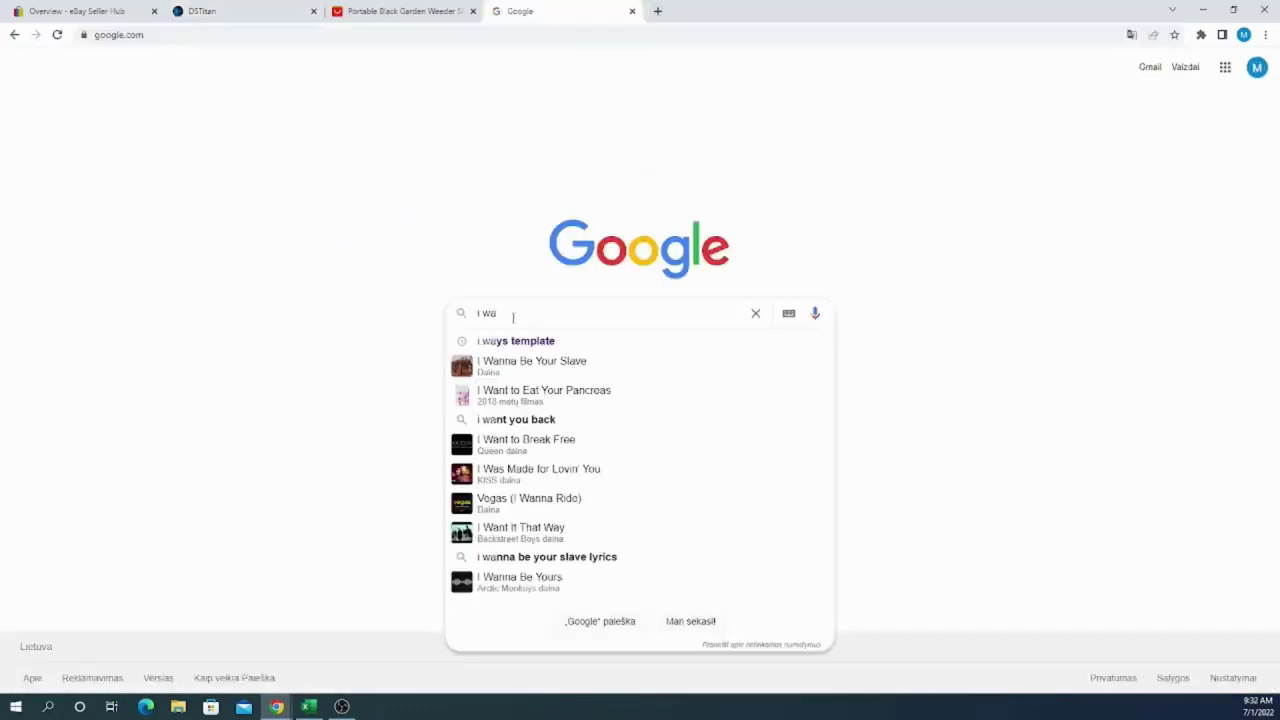
text(ys template)
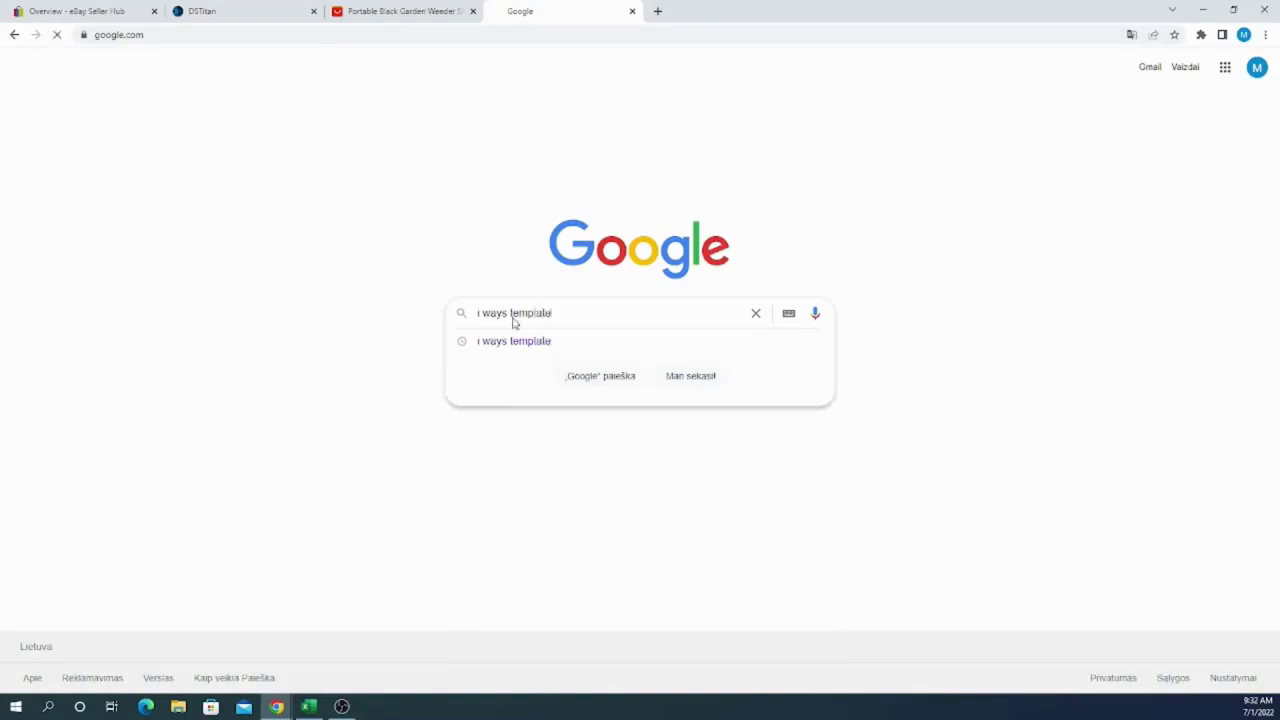
key(Return)
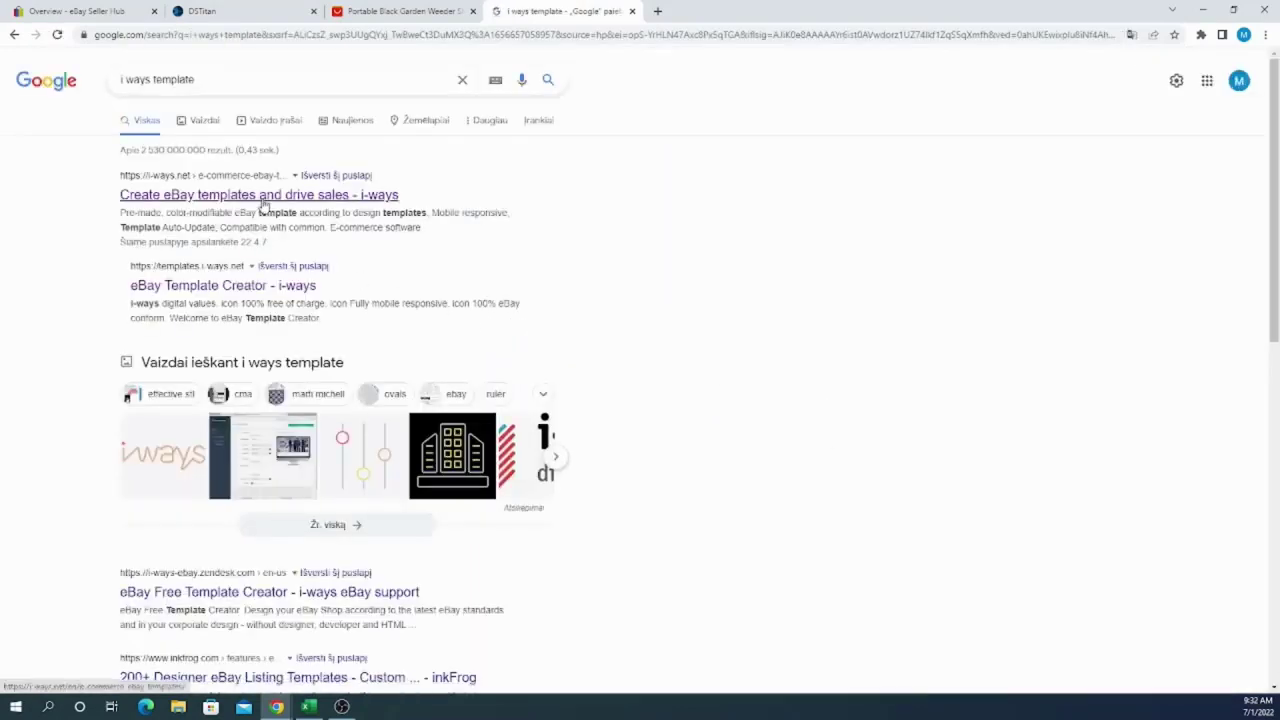
click(262, 200)
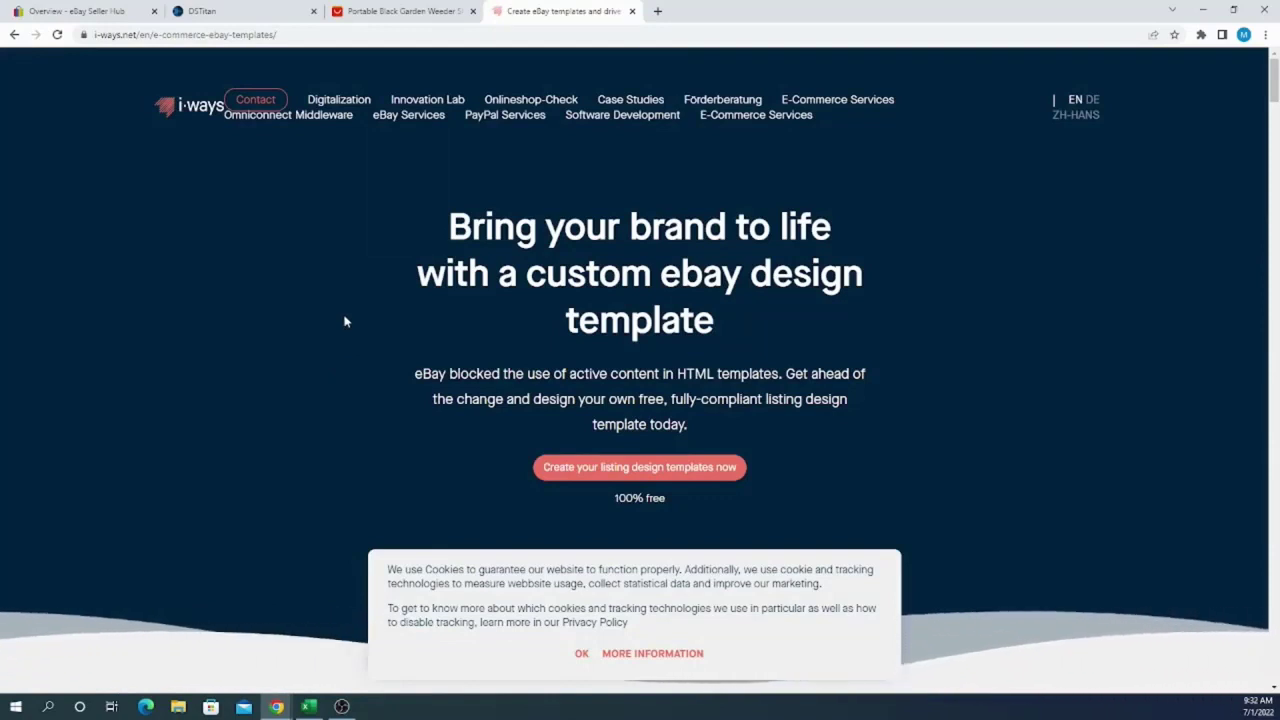
Return to DSTitan, check the shop name in the product template preview's footer, and view the Messages page
click(255, 12)
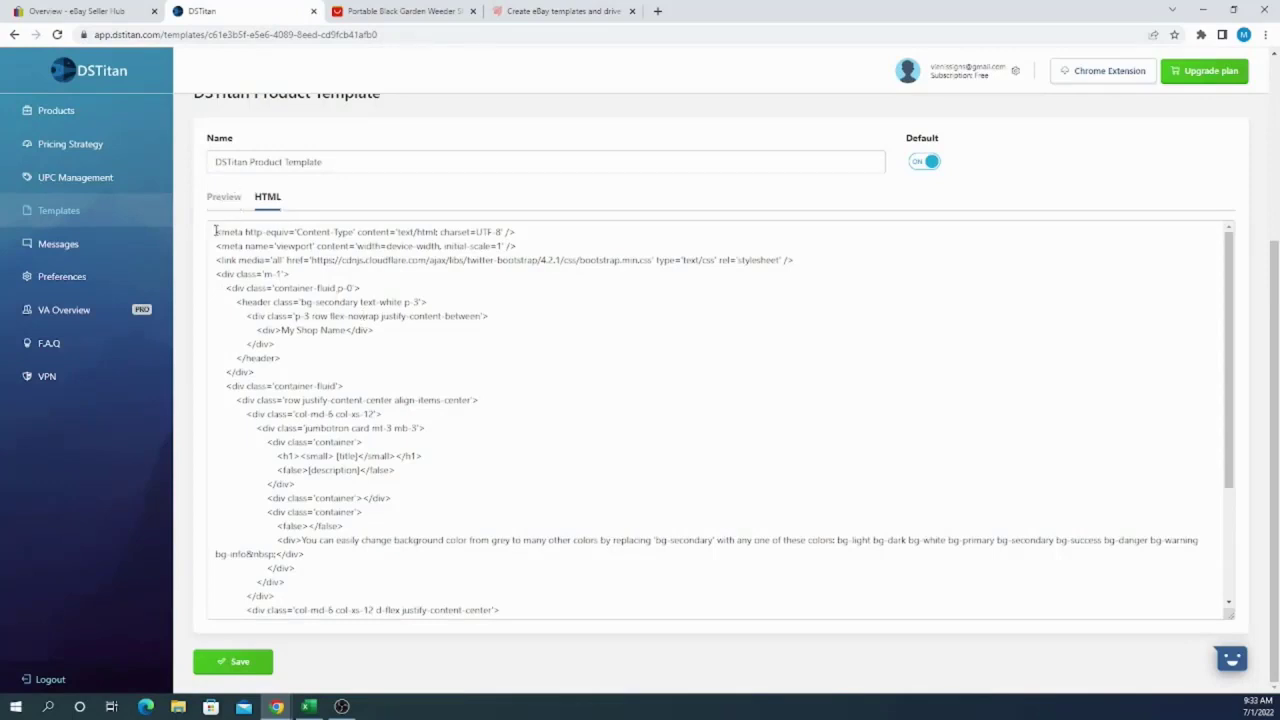
click(224, 197)
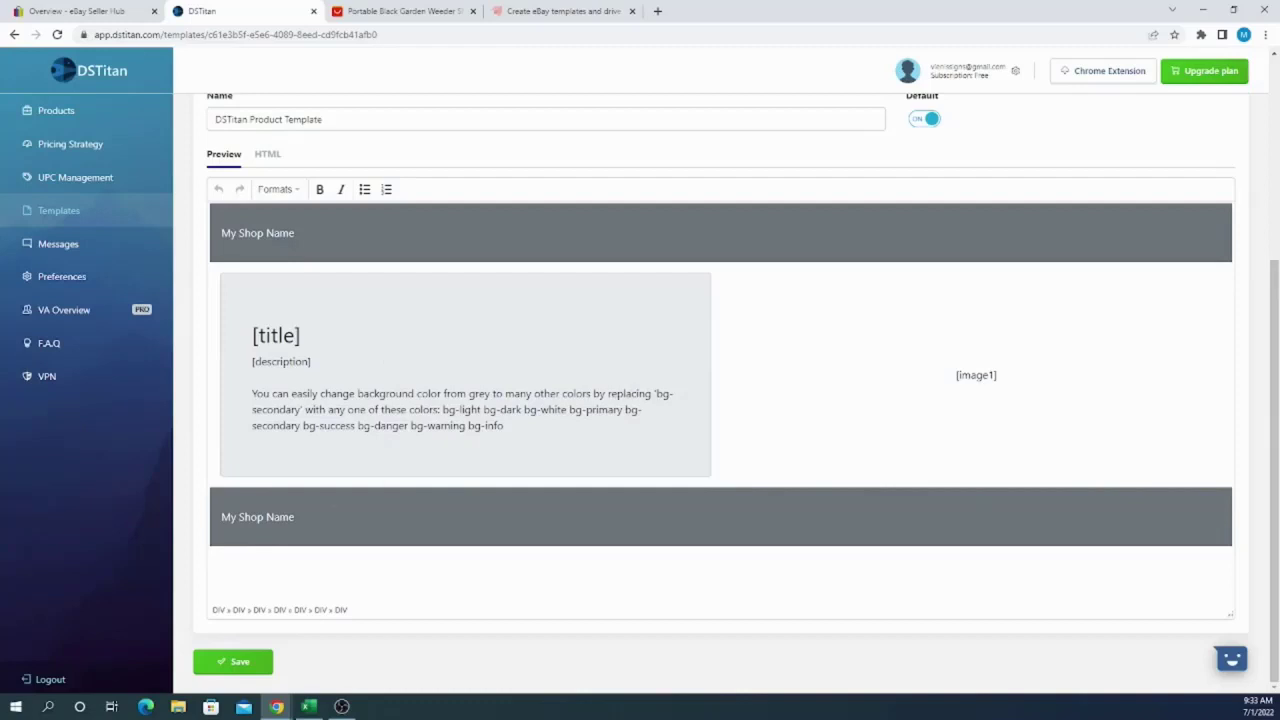
drag(221, 517, 296, 517)
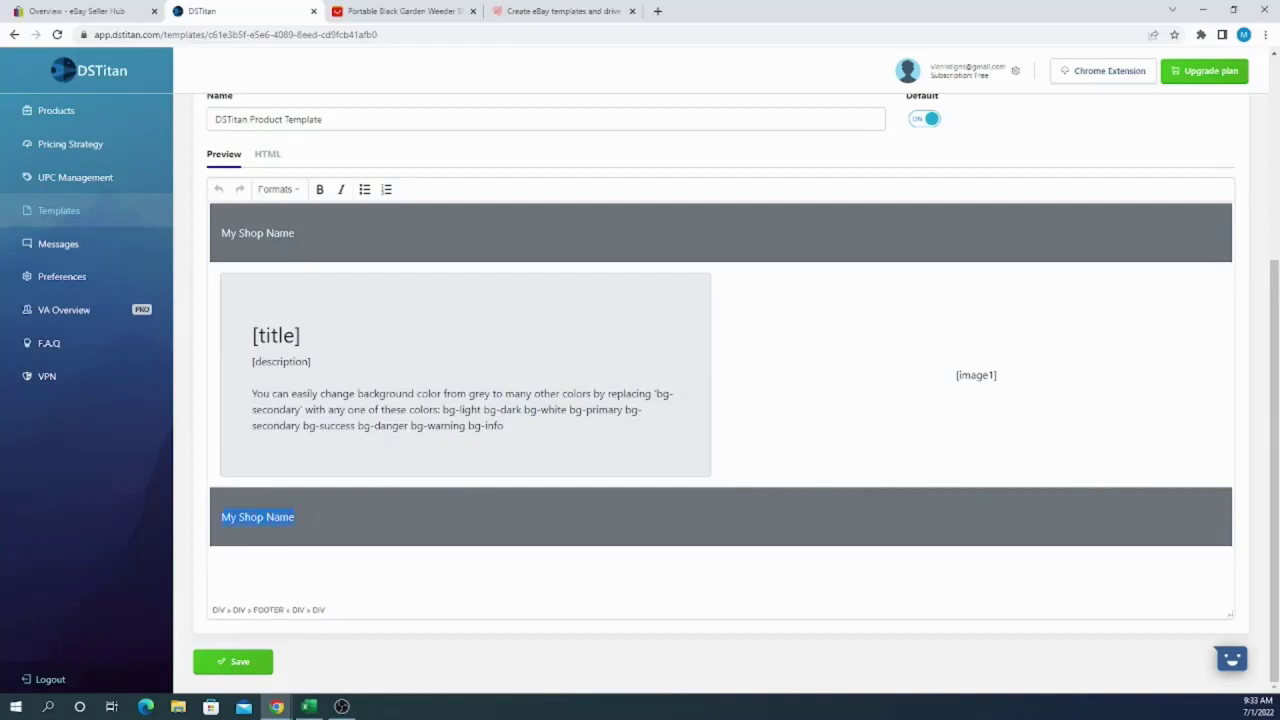
click(135, 246)
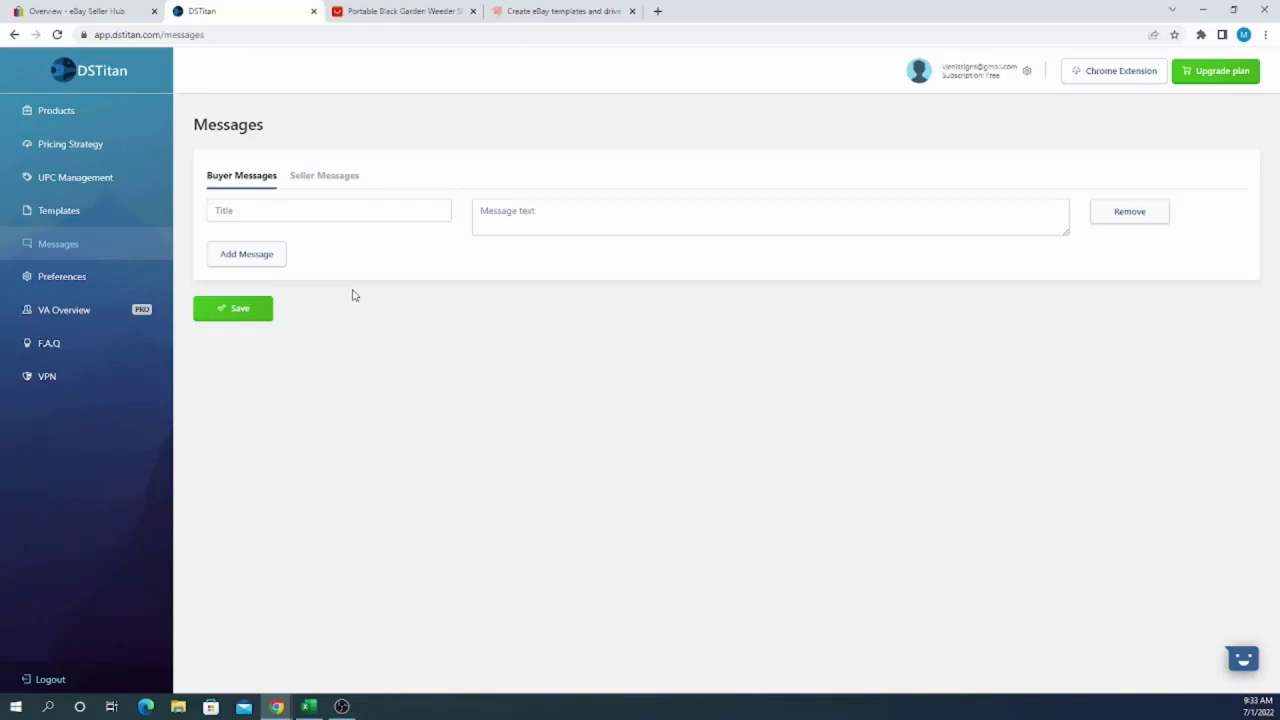
Open the DSTitan preferences and check the available UPC options, keeping "Does not apply"
click(80, 280)
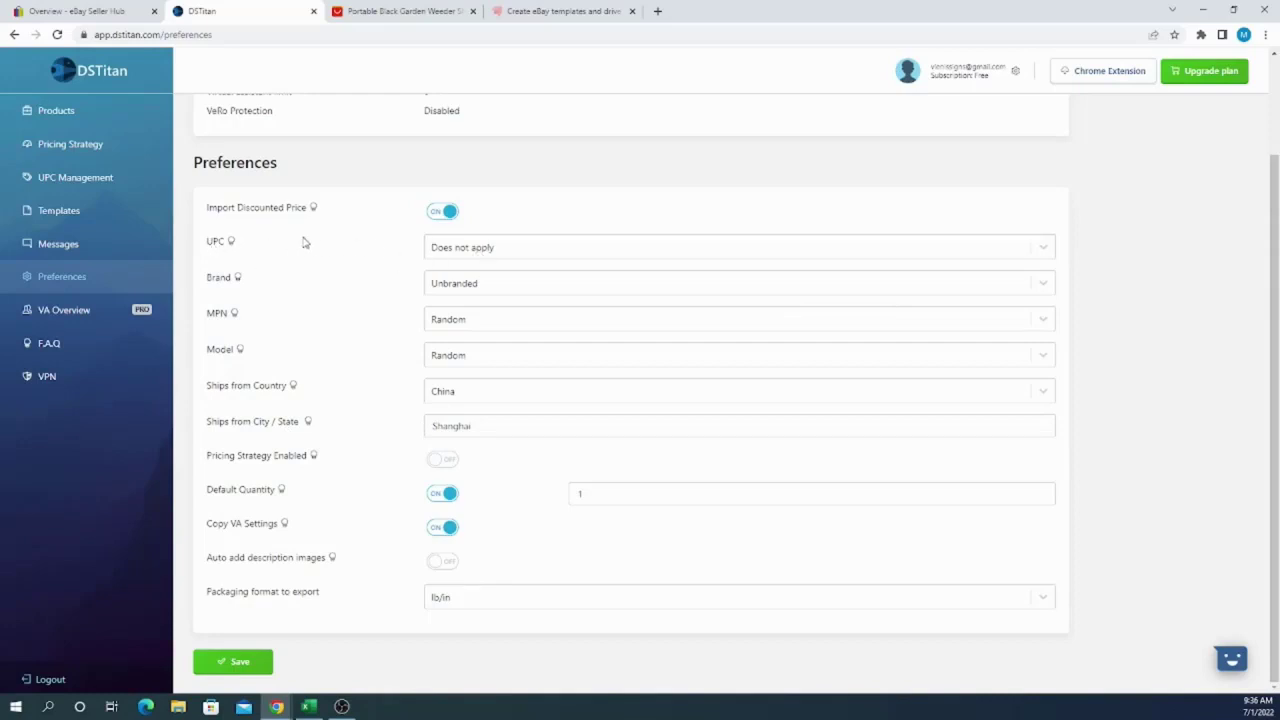
click(1049, 250)
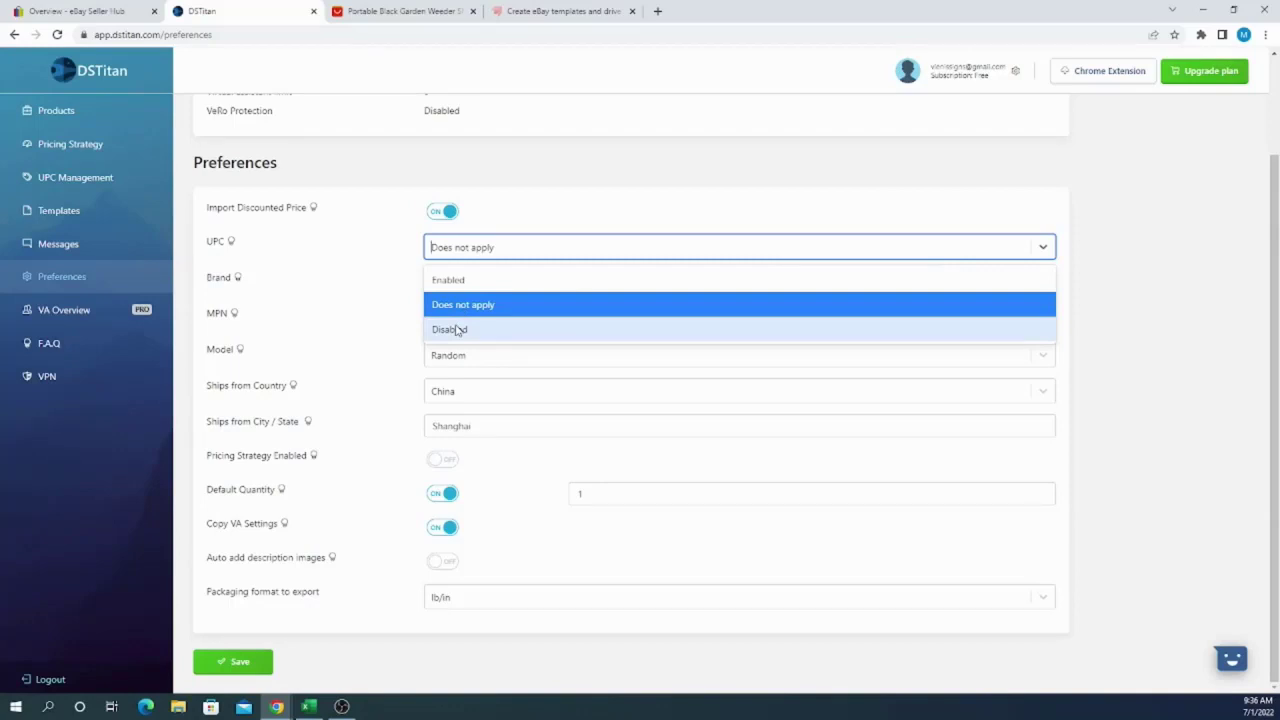
click(221, 227)
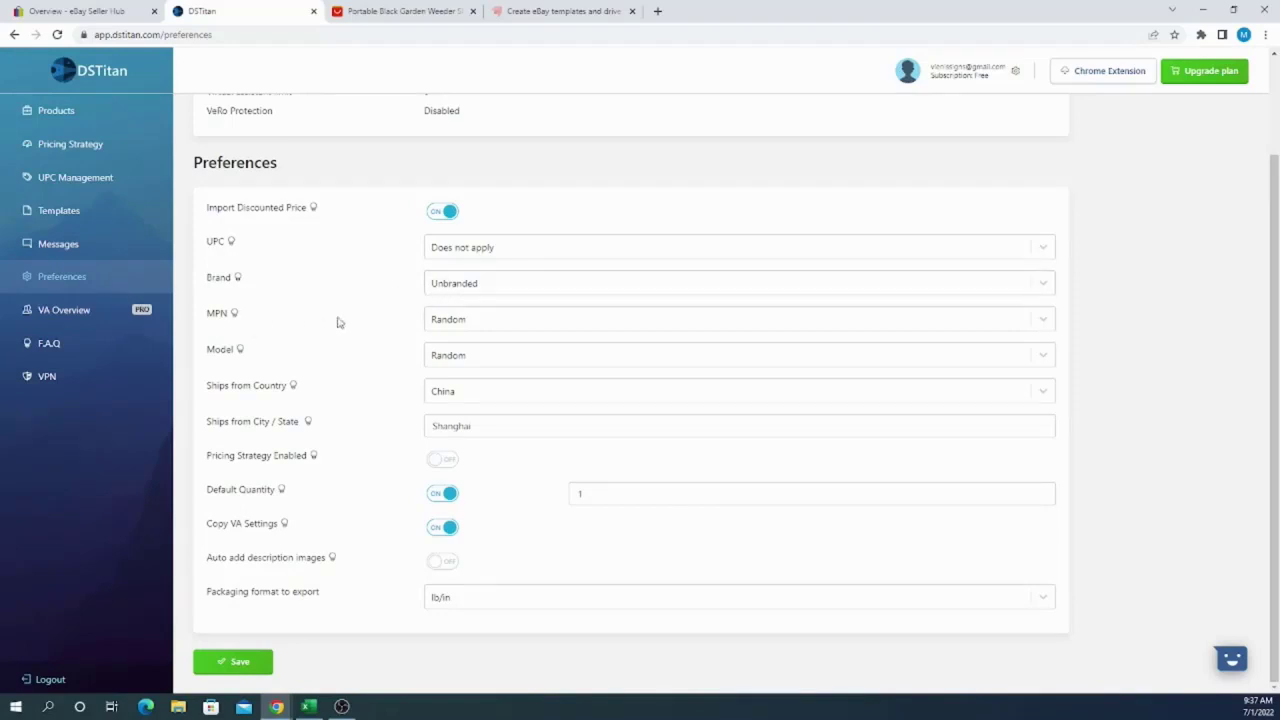
Try the Generated option for the MPN preference and return it to Random
click(463, 322)
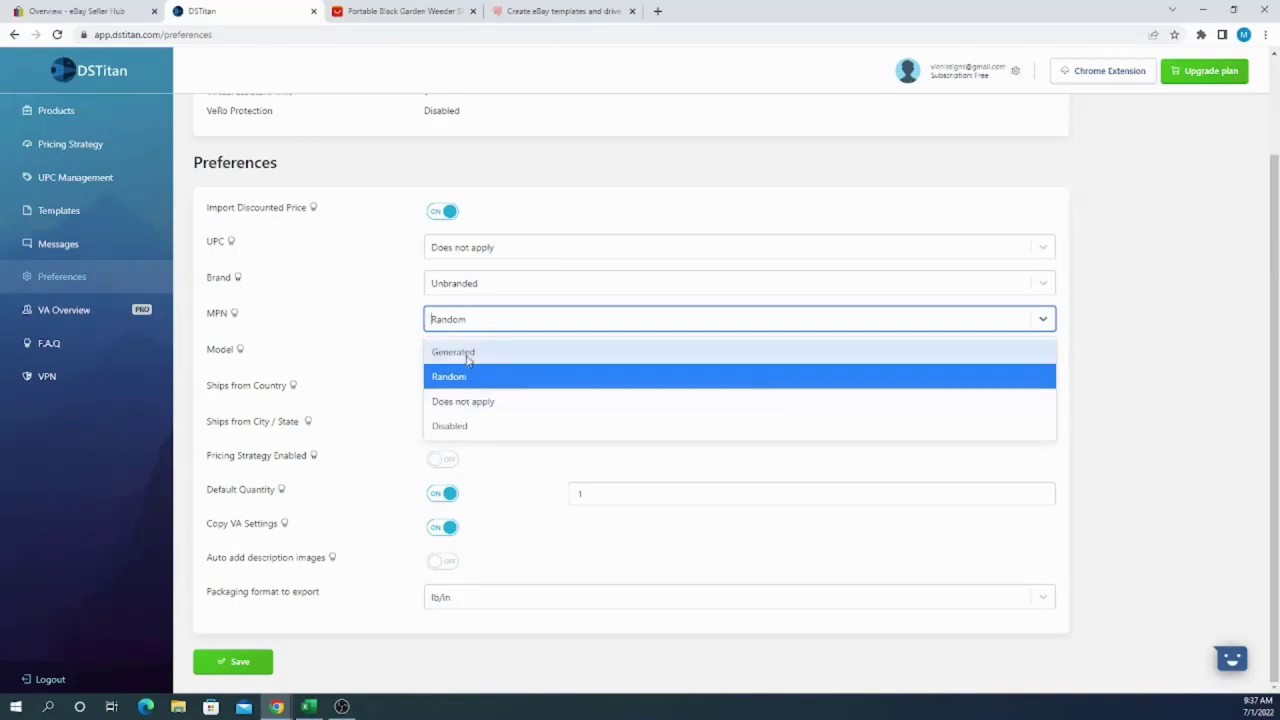
click(467, 354)
click(460, 319)
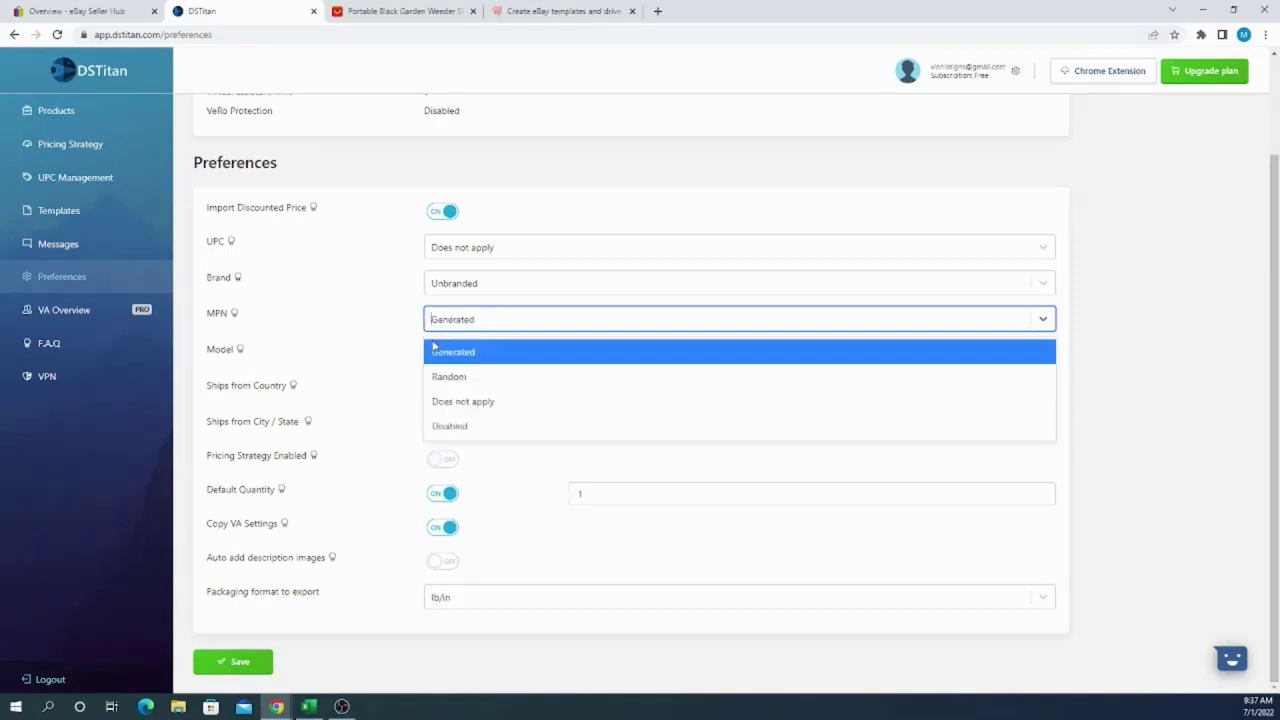
click(450, 376)
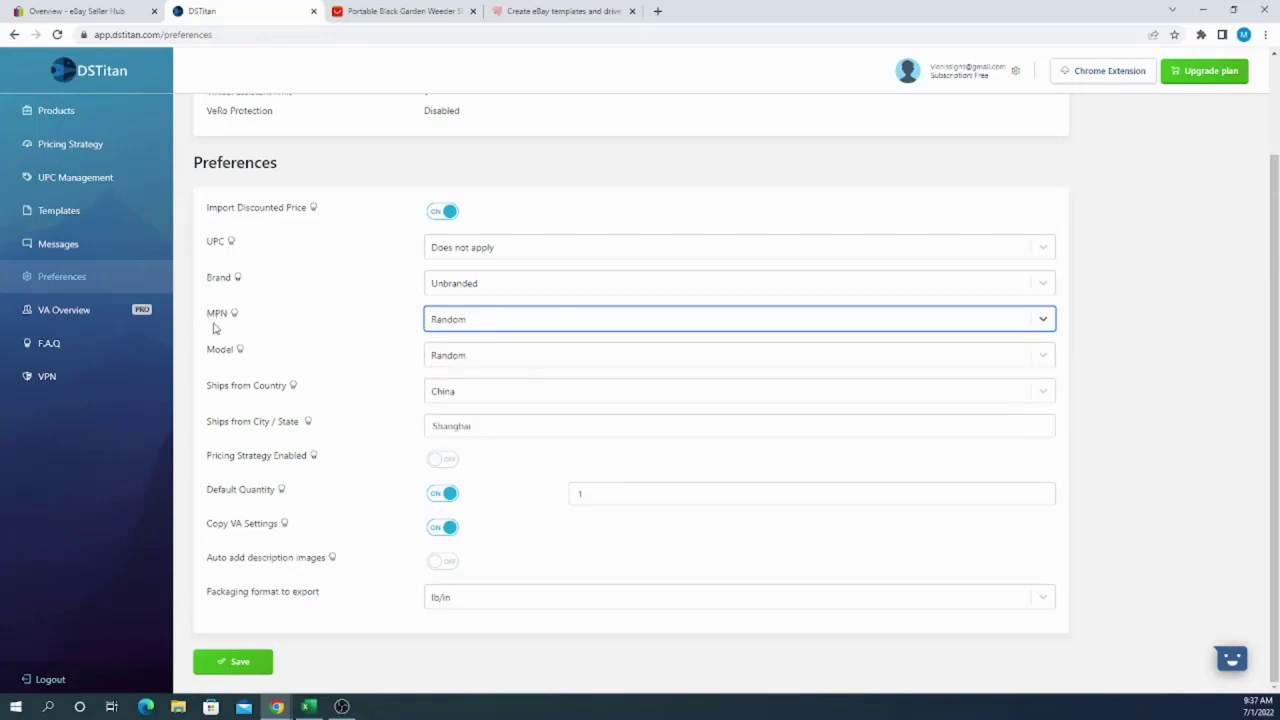
Set the Model preference to Custom with the value 100
click(440, 358)
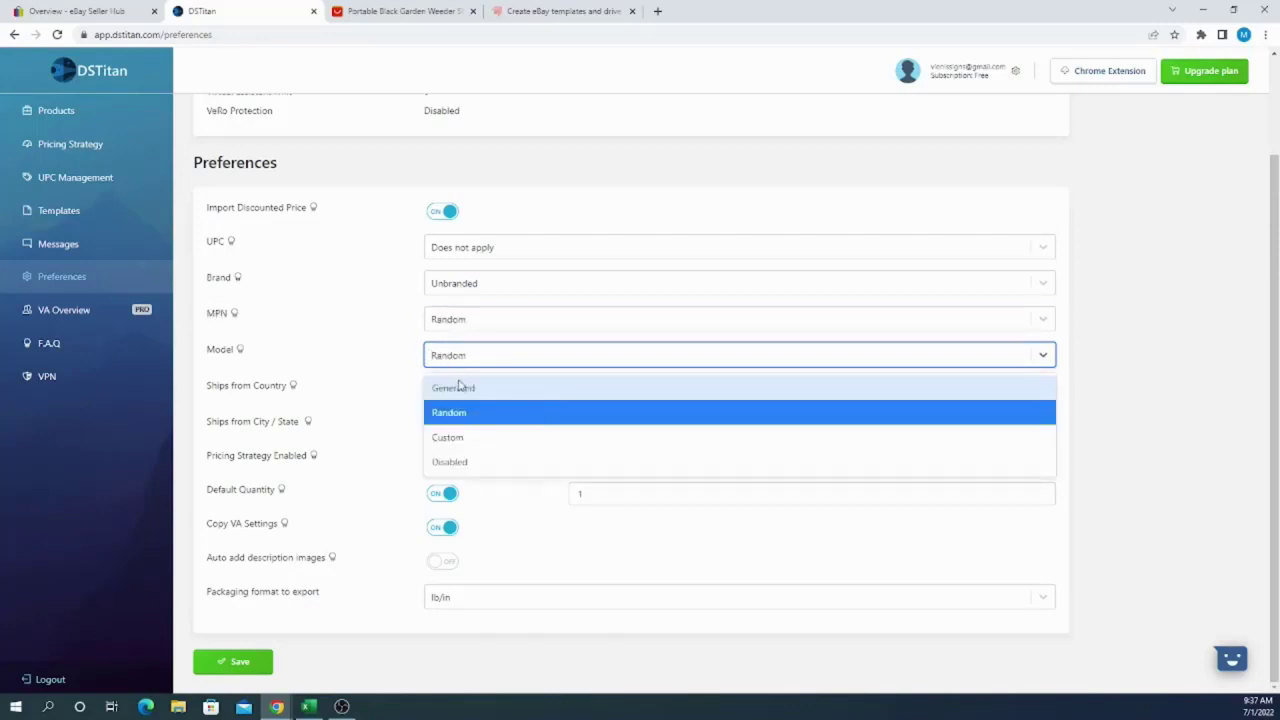
click(468, 440)
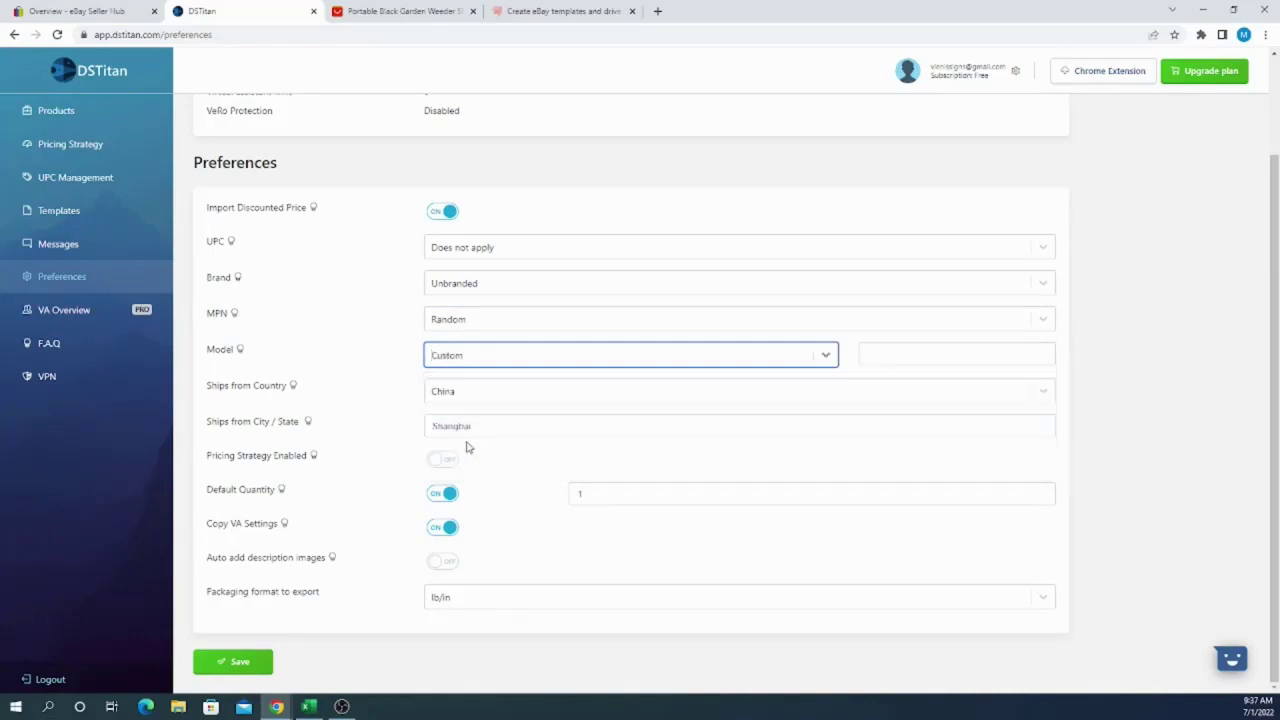
click(903, 357)
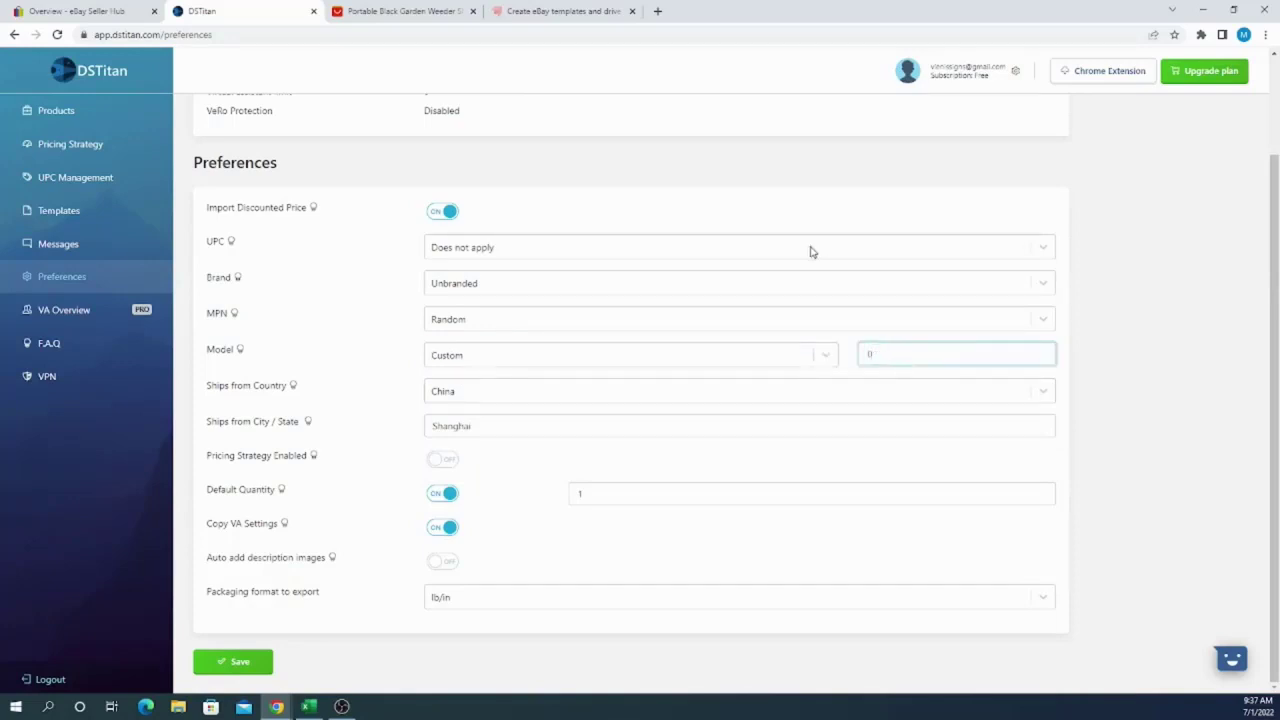
text(100)
Set the ships-from city to Shenzhen and enable the pricing strategy in the preferences
drag(486, 424, 322, 428)
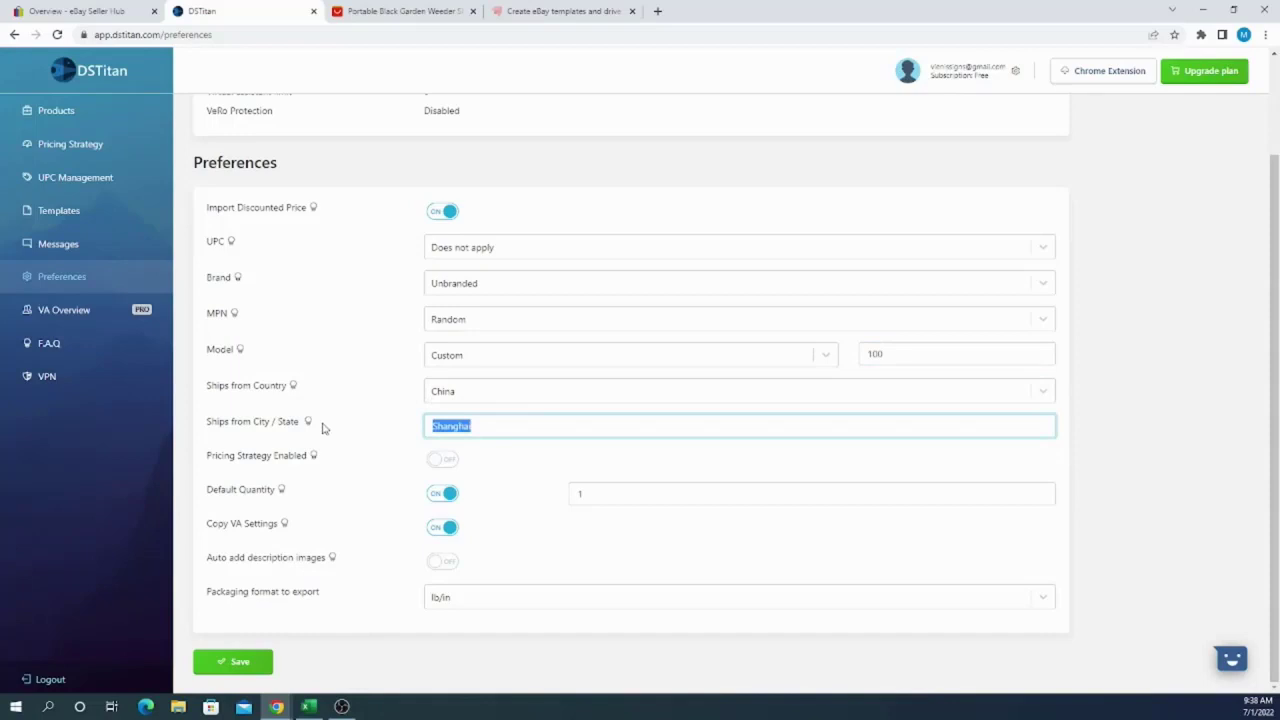
text(Shenzhen)
click(443, 462)
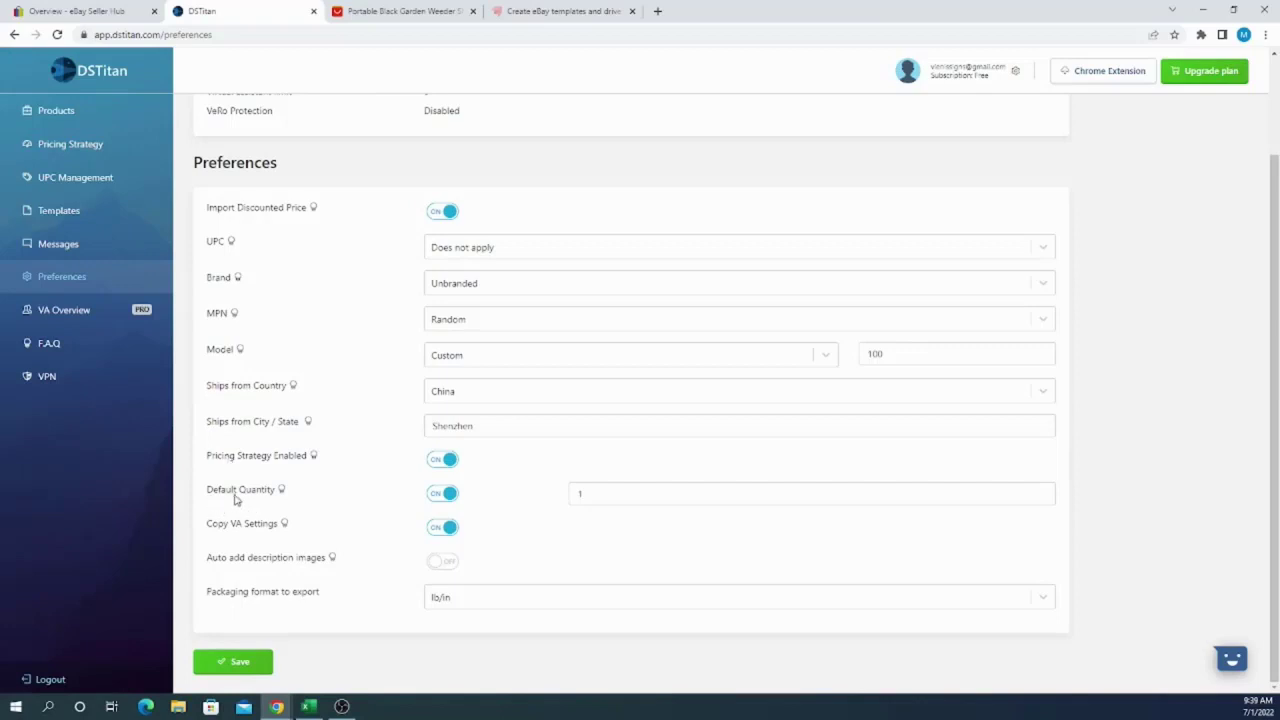
Set the default quantity to 3 and turn off Copy VA Settings
double_click(591, 497)
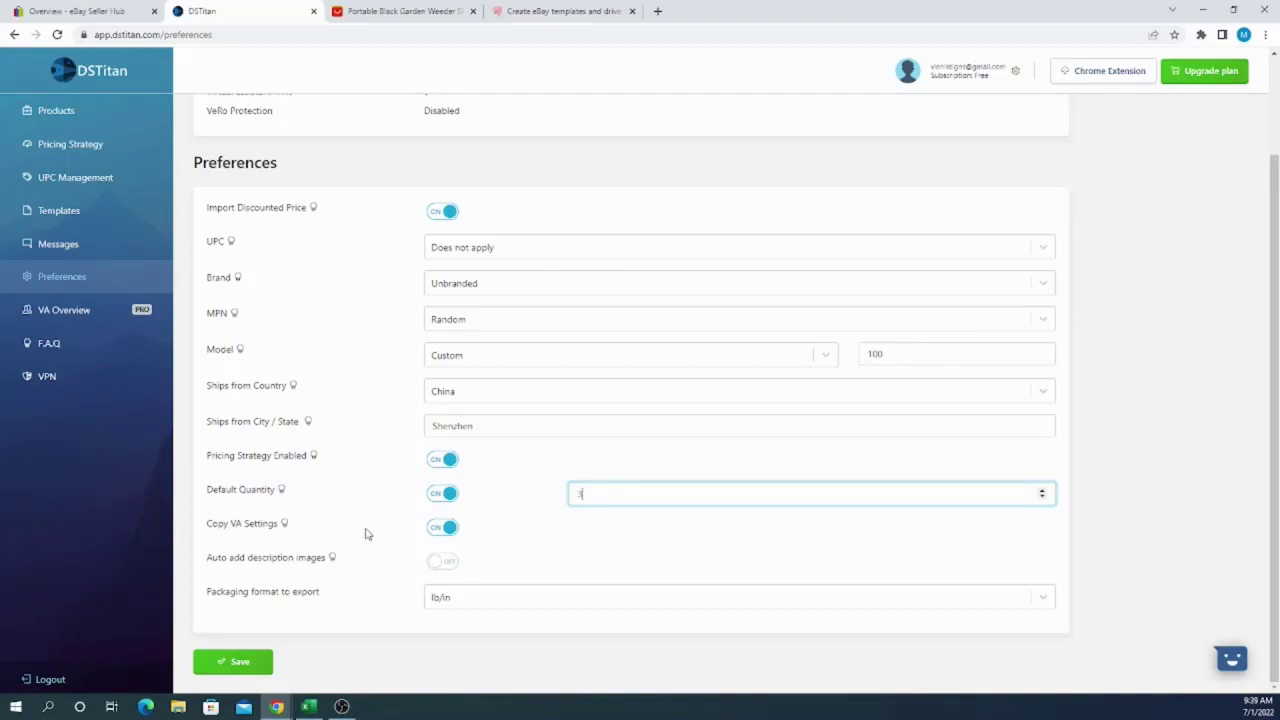
click(442, 530)
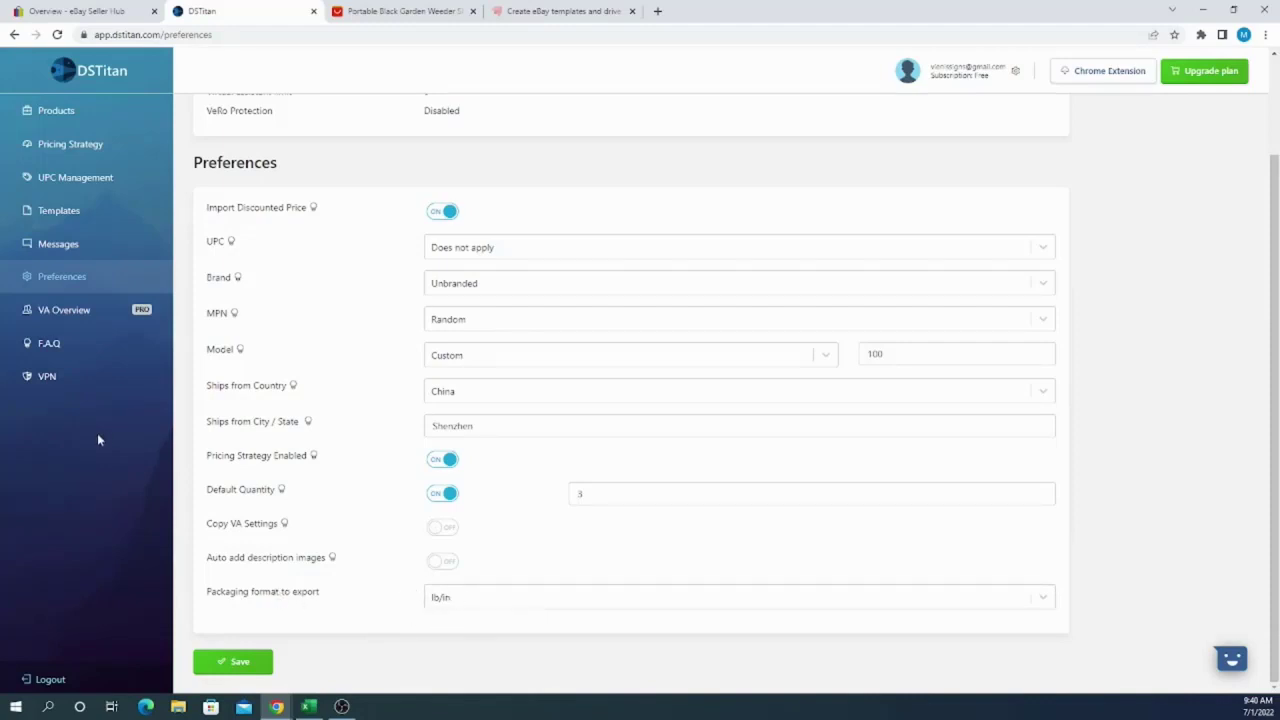
Read through the F.A.Q. page and look at the VPN recommendation page
click(70, 314)
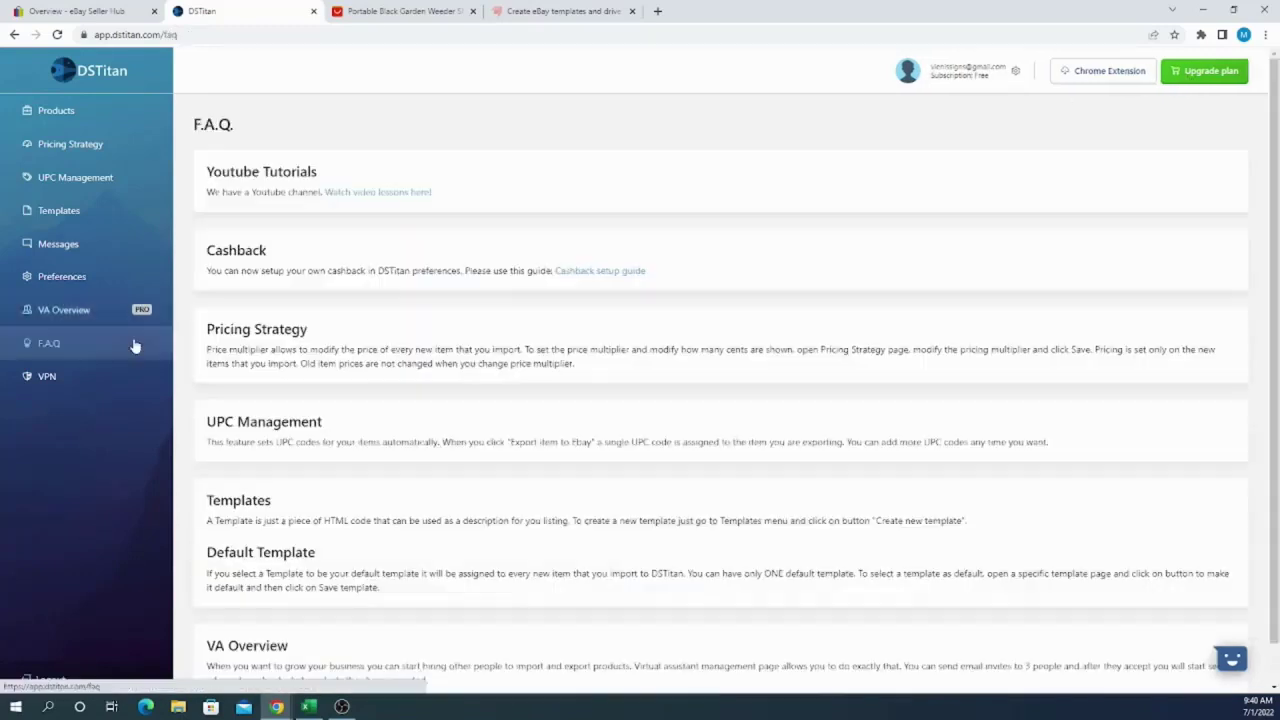
click(49, 343)
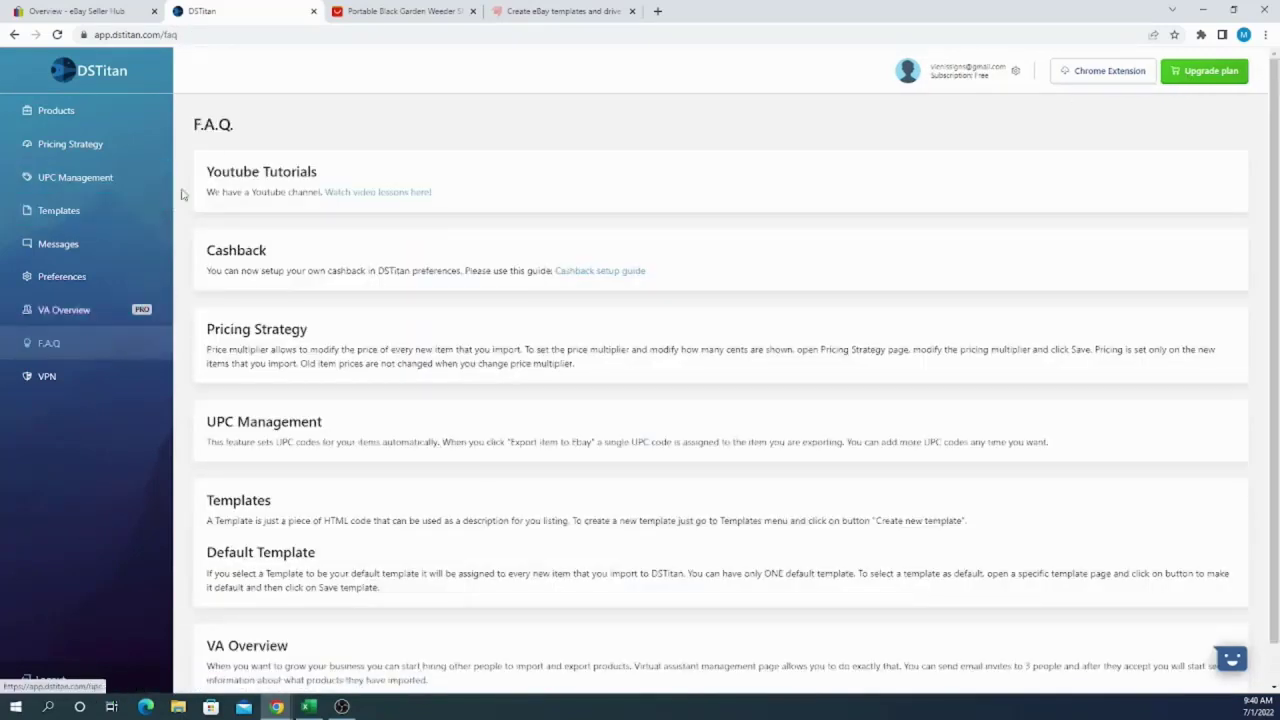
scroll(266, 213, down, 1)
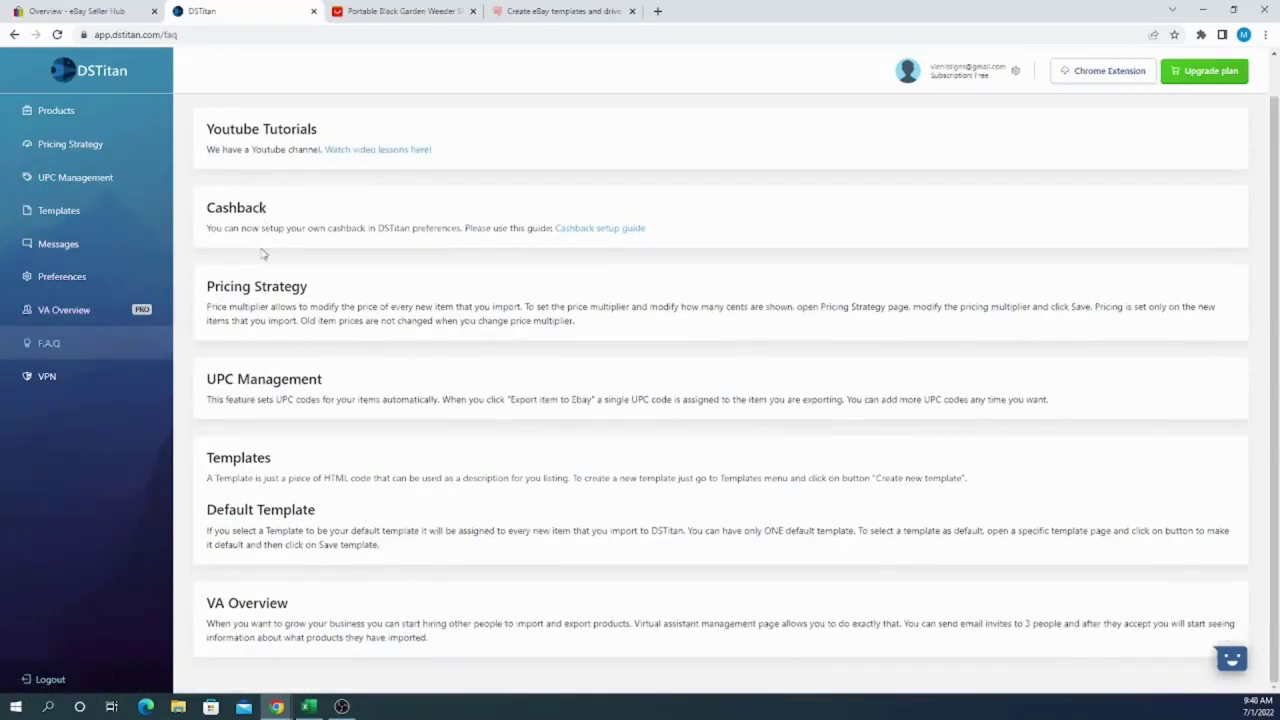
scroll(266, 255, up, 1)
click(110, 378)
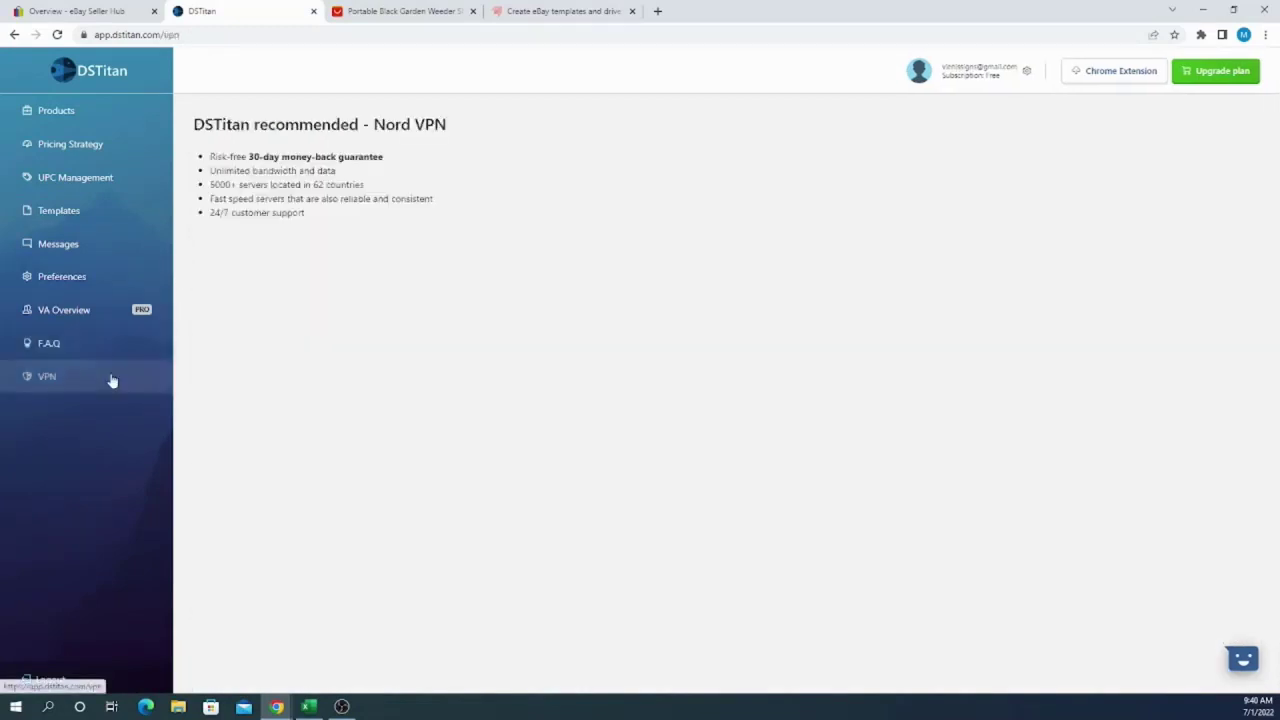